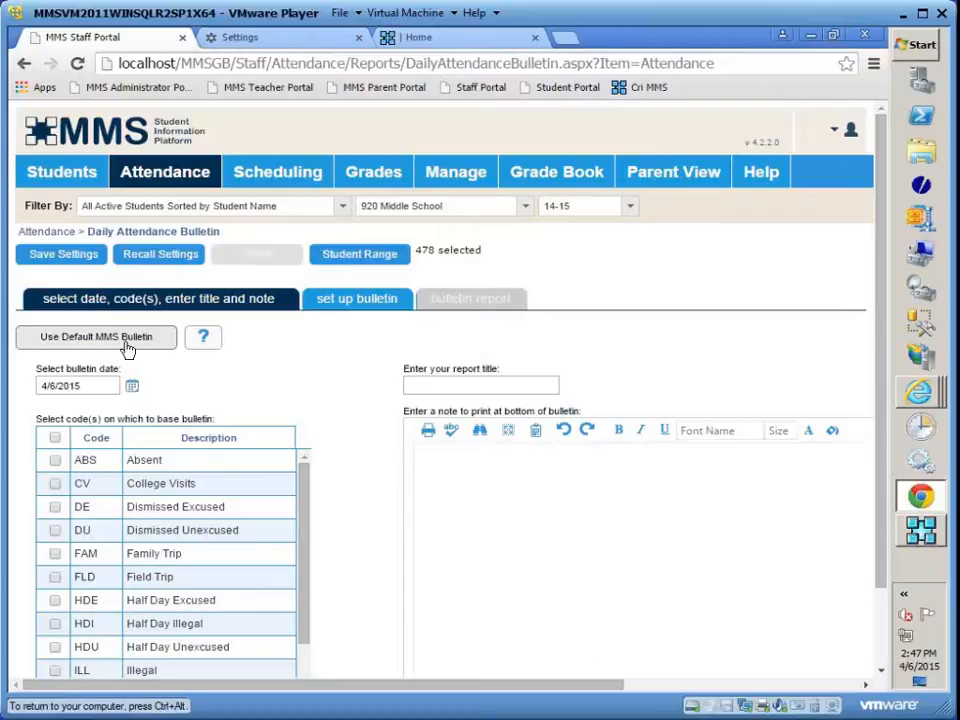
# - Switch the school to 910 High School and apply the default MMS bulletin settings
pyautogui.click(525, 208)
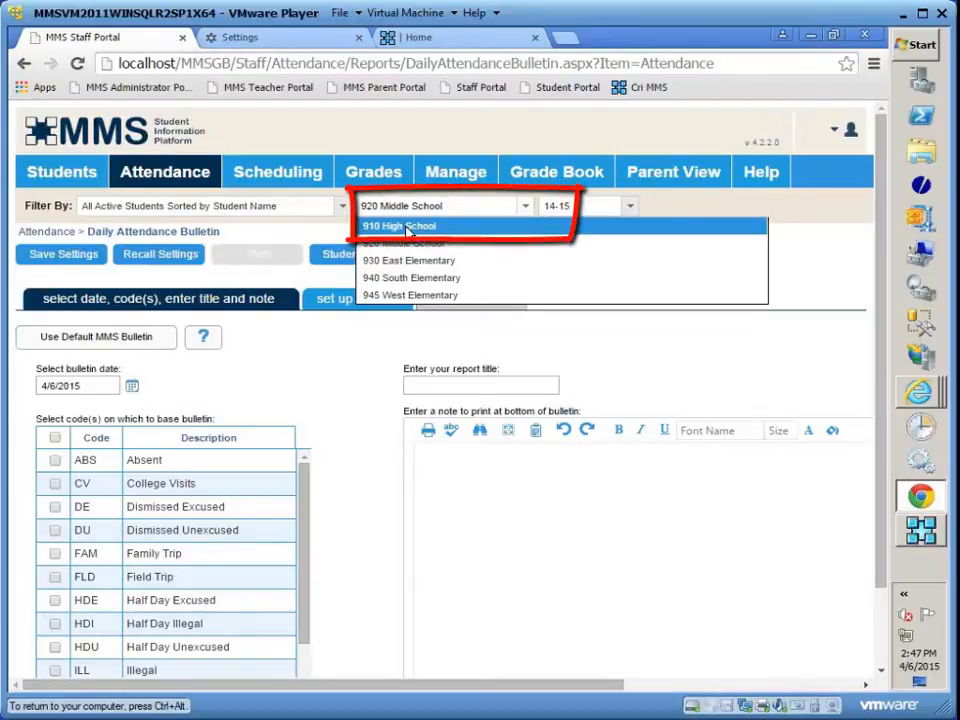
pyautogui.click(407, 229)
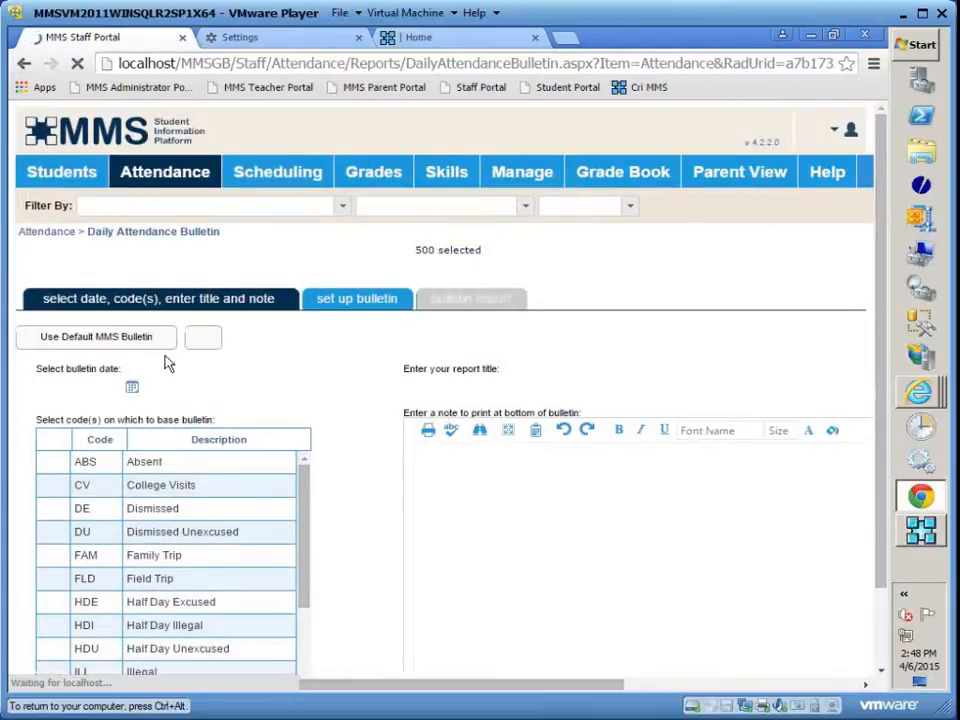
pyautogui.click(110, 342)
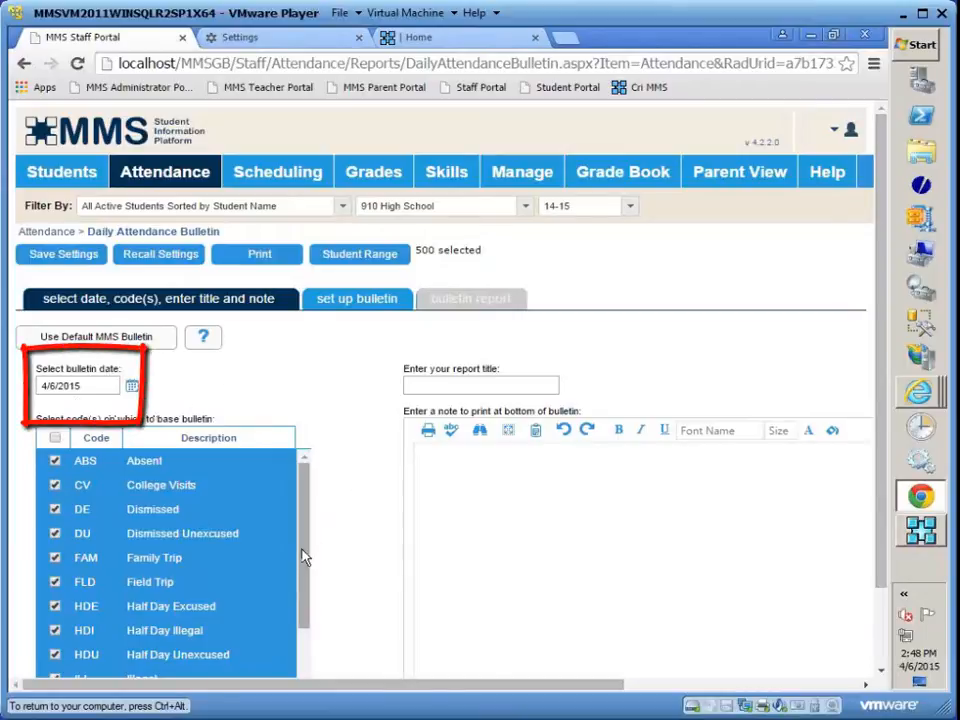
# - Exclude the ILL, SIC, TUE and TEX attendance codes from the codes on which the bulletin is based
pyautogui.moveTo(302, 557); pyautogui.dragTo(300, 643)
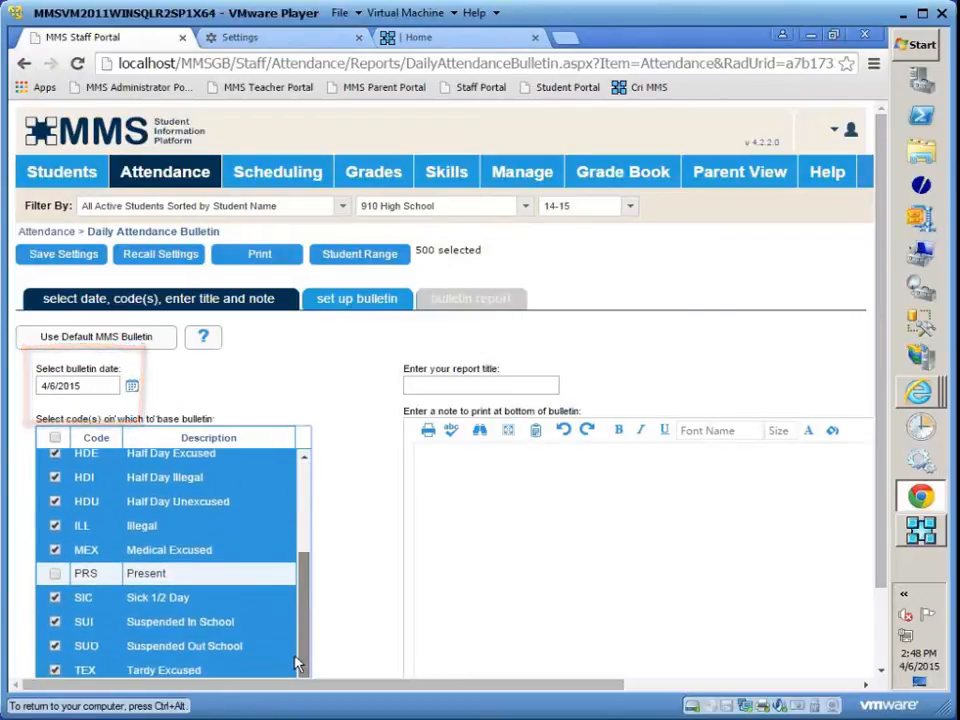
pyautogui.click(88, 584)
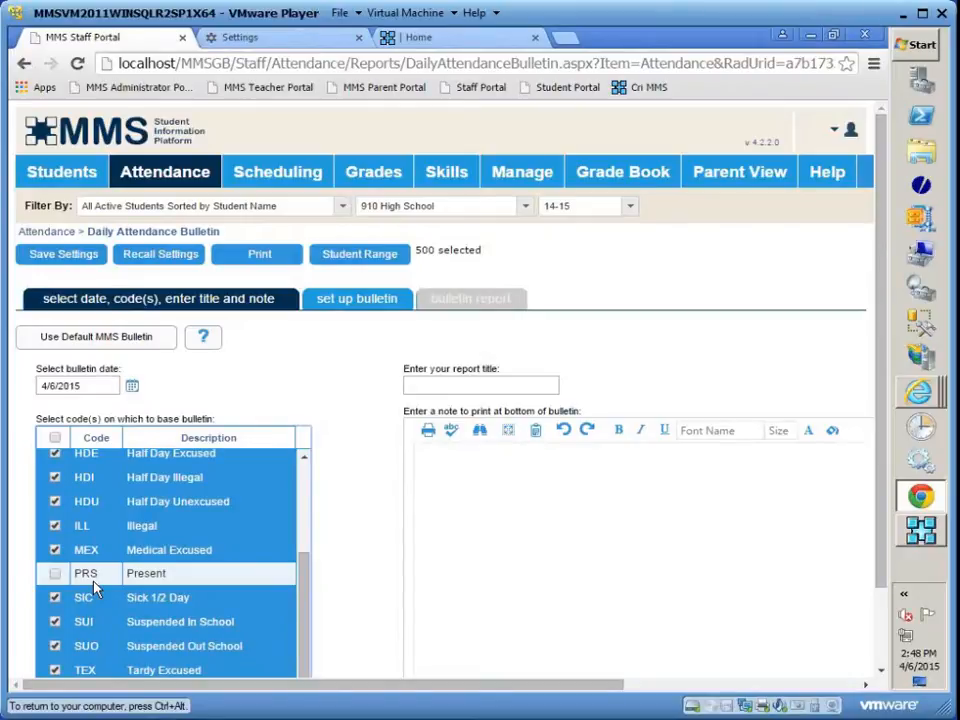
pyautogui.click(55, 525)
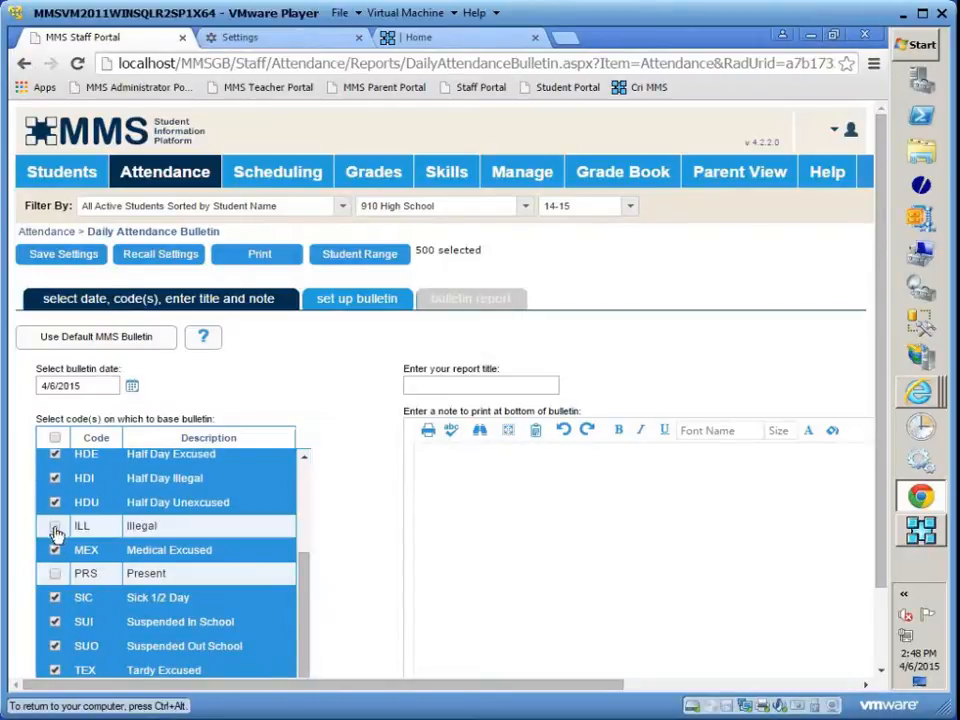
pyautogui.click(55, 599)
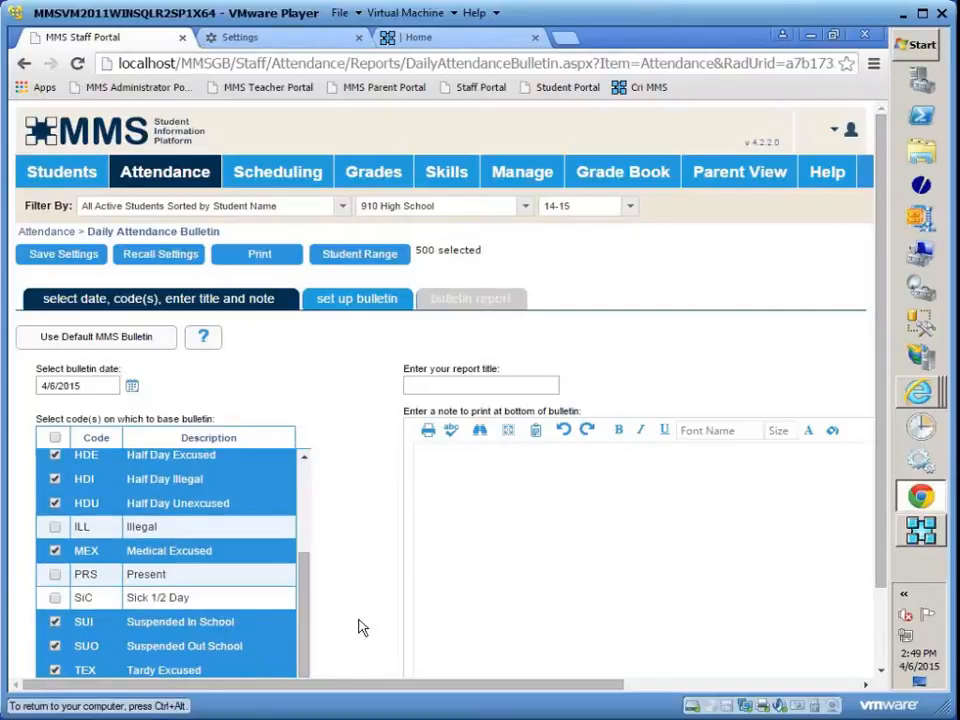
pyautogui.scroll(-2, 381, 630)
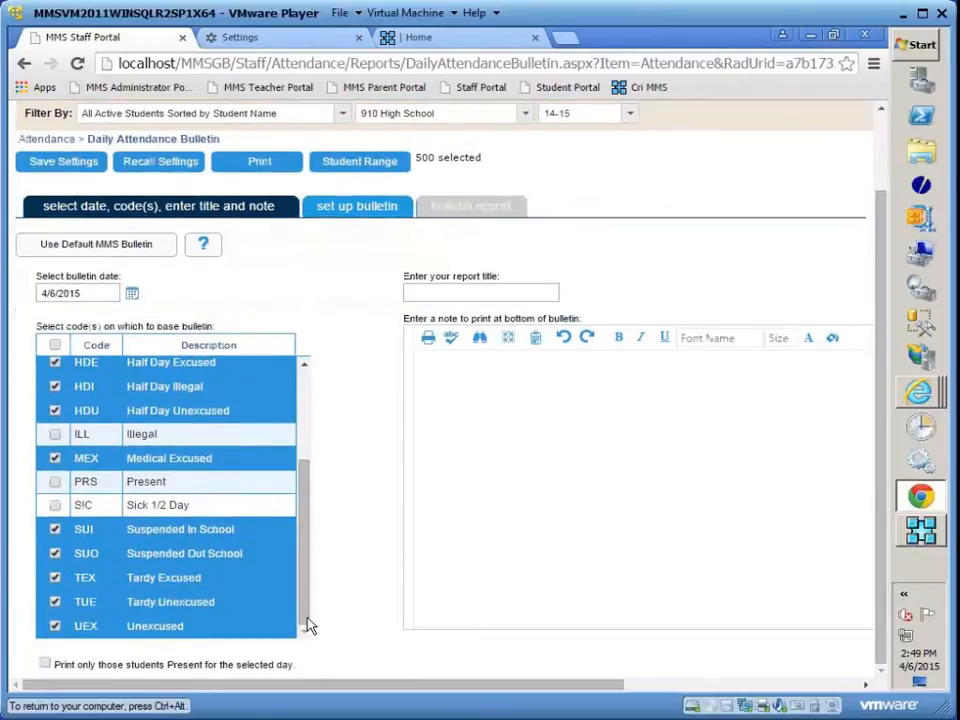
pyautogui.click(55, 602)
pyautogui.click(55, 578)
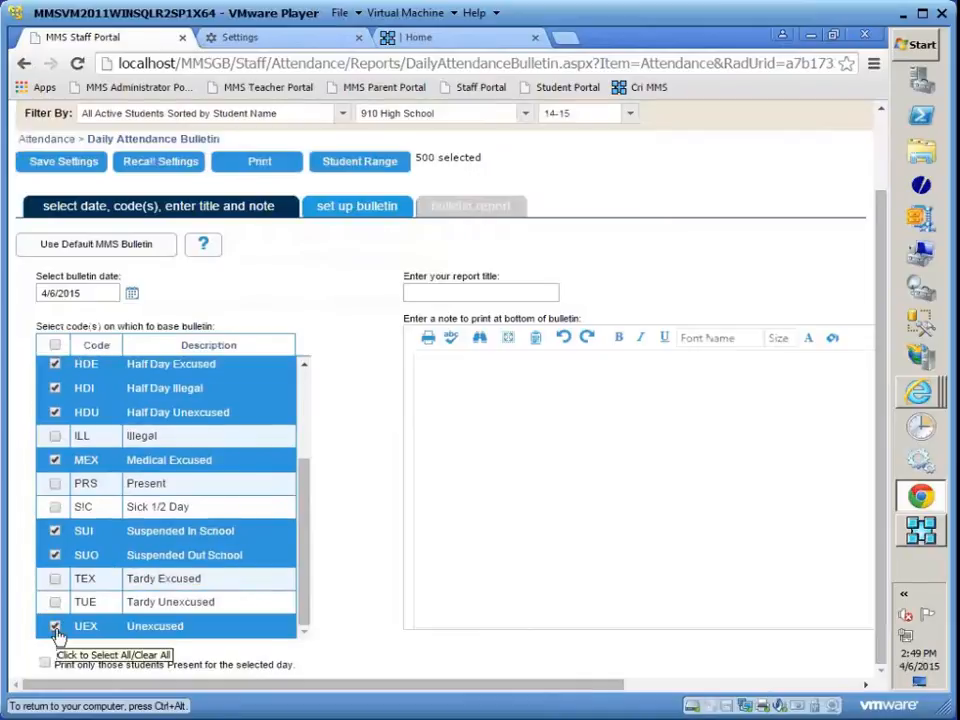
# - Exclude the three half-day codes HDI, HDU and HDE from the bulletin
pyautogui.moveTo(302, 506); pyautogui.dragTo(302, 478)
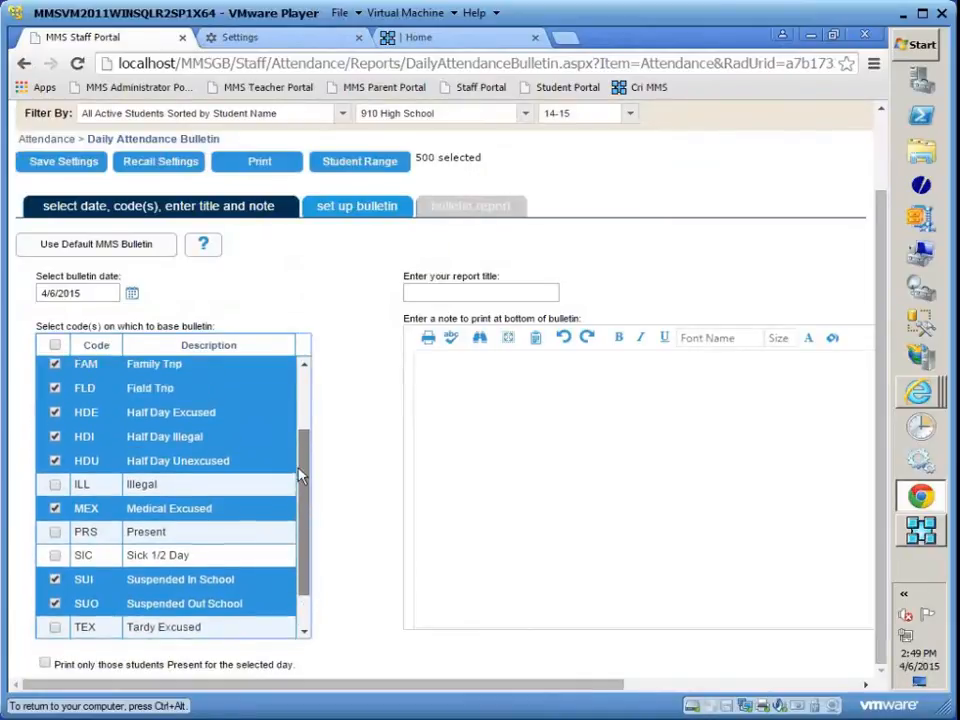
pyautogui.click(55, 446)
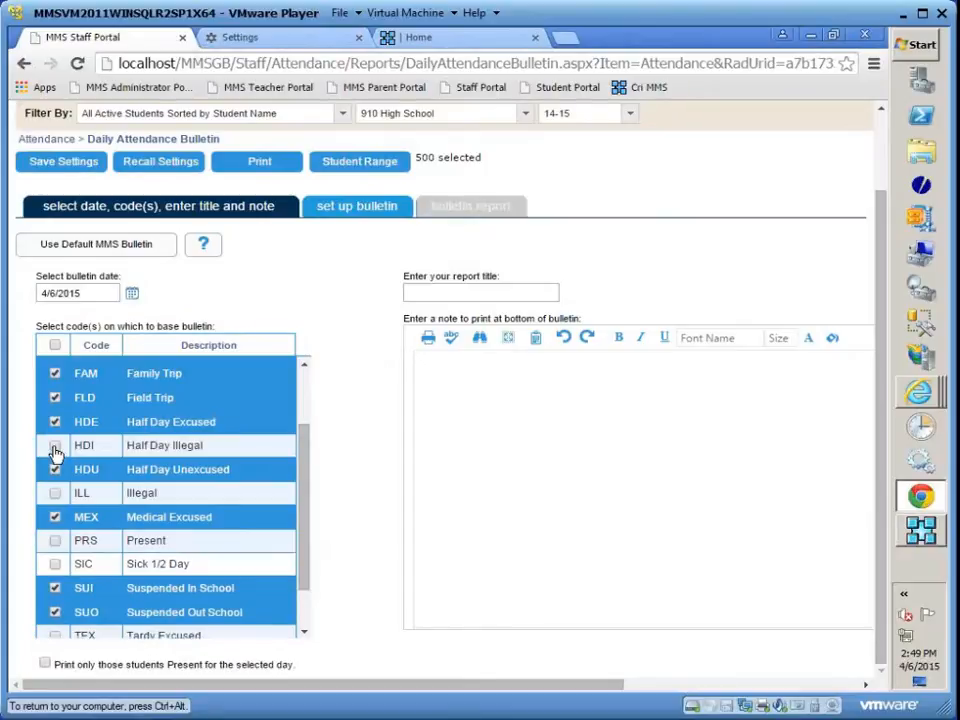
pyautogui.click(55, 470)
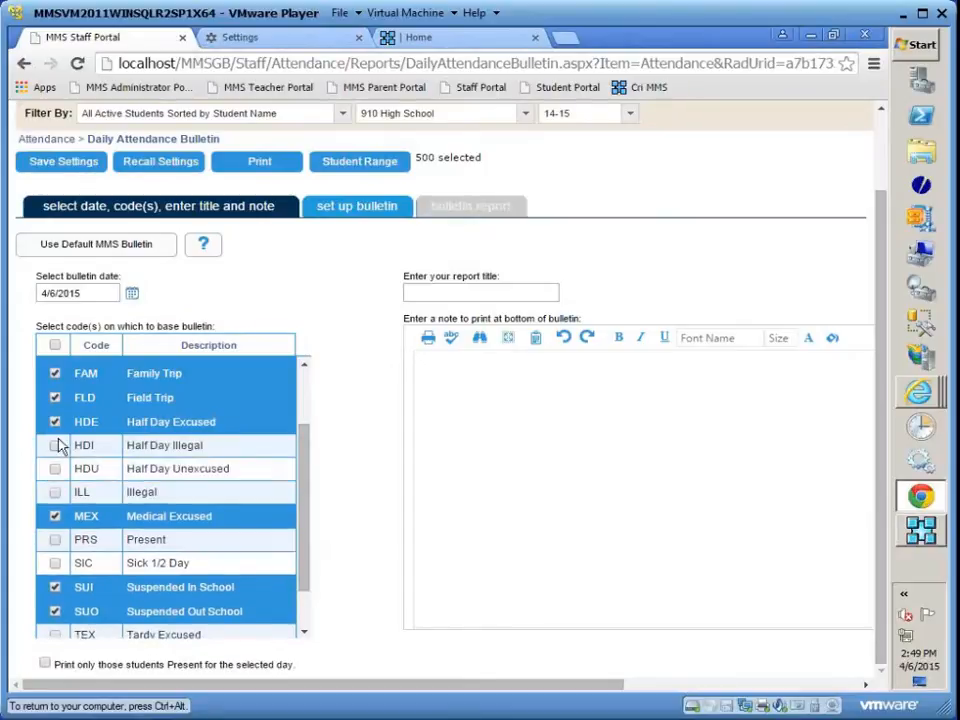
pyautogui.click(55, 422)
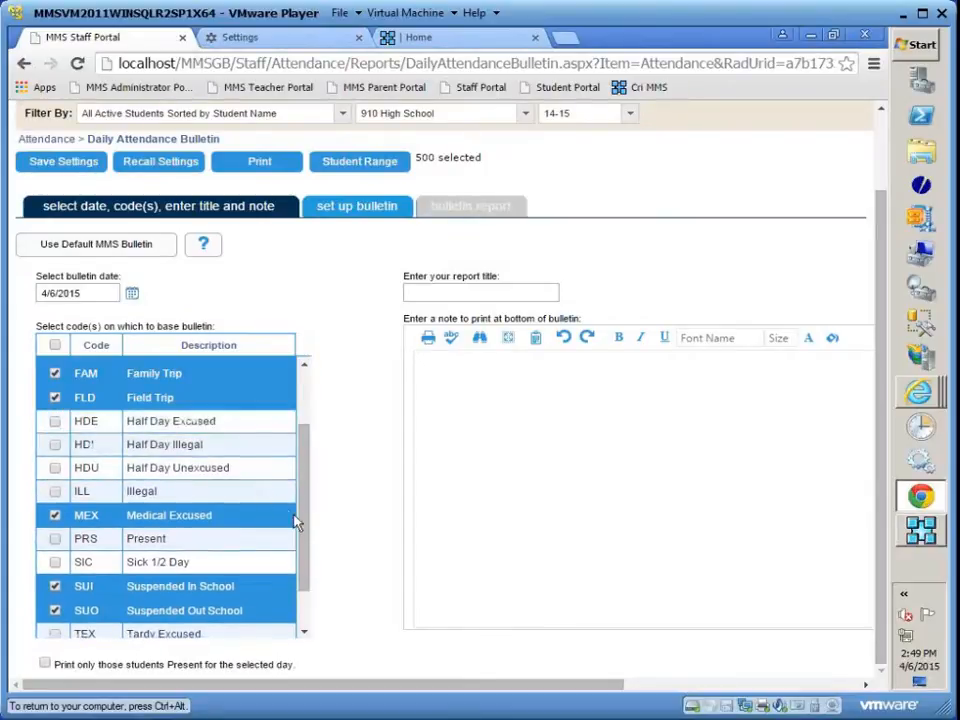
pyautogui.scroll(3, 310, 545)
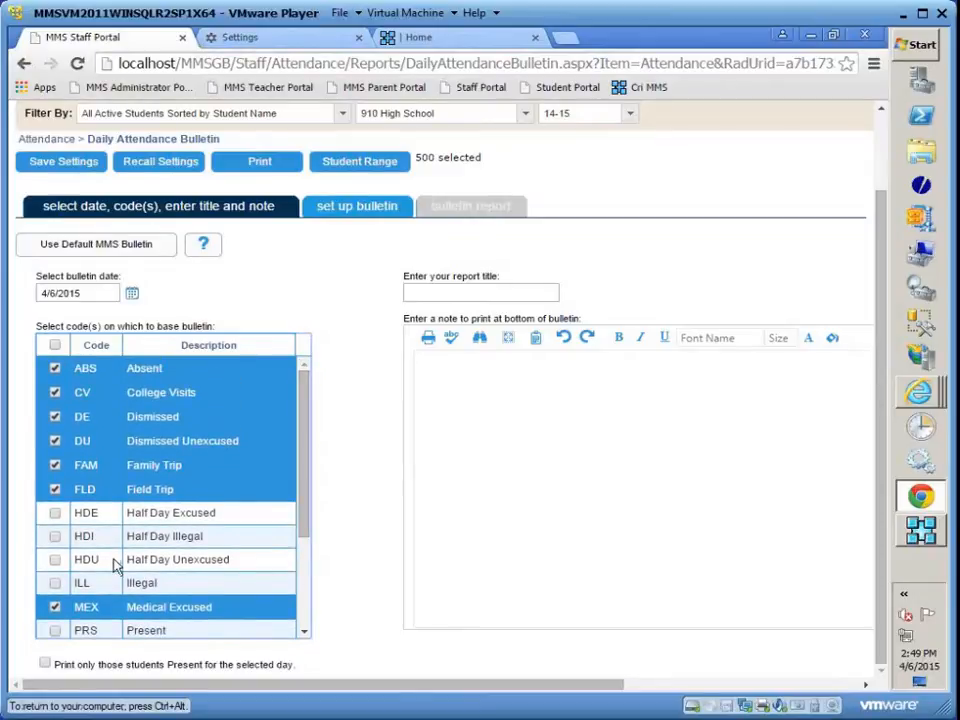
pyautogui.click(55, 514)
pyautogui.click(55, 538)
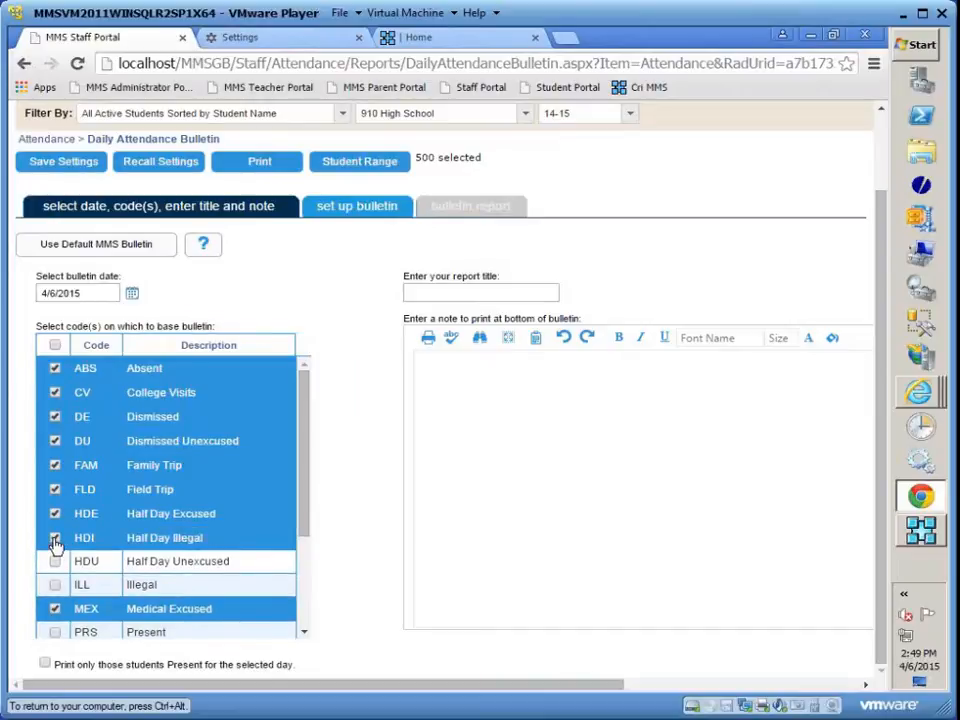
pyautogui.click(55, 539)
pyautogui.click(55, 514)
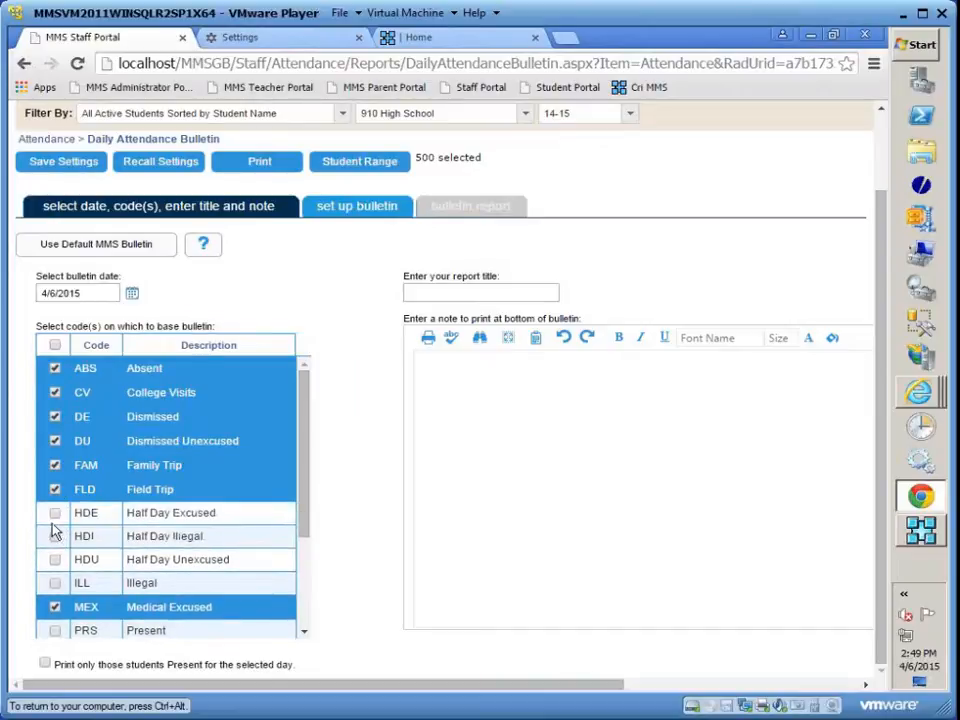
# - Enter "MMS Wild Cats!" as the report title
pyautogui.click(512, 293)
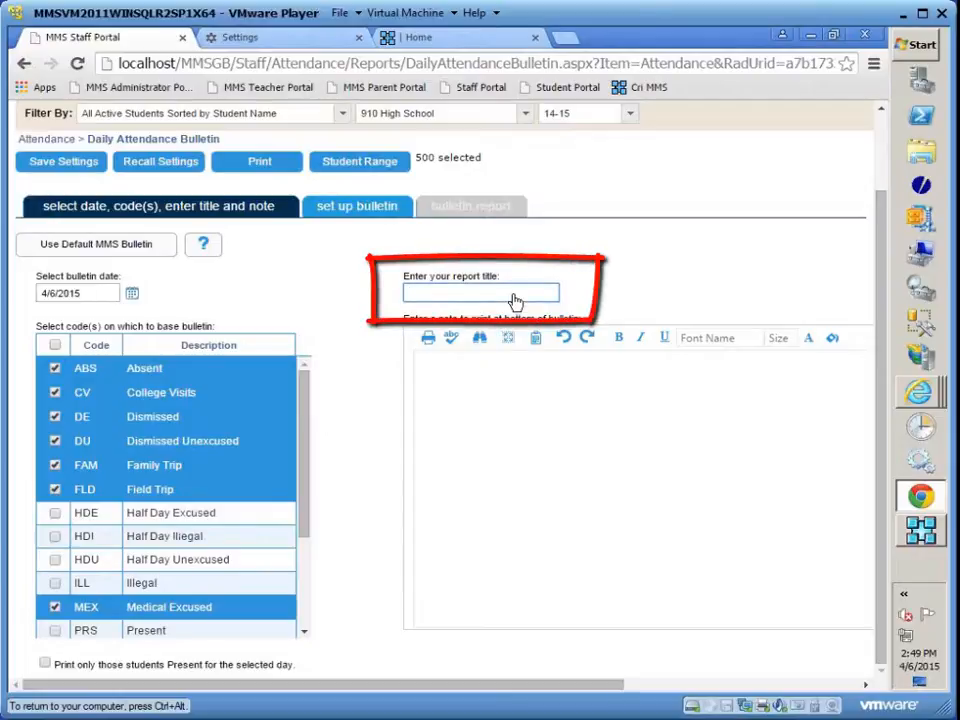
pyautogui.write('MMS Wild Cats')
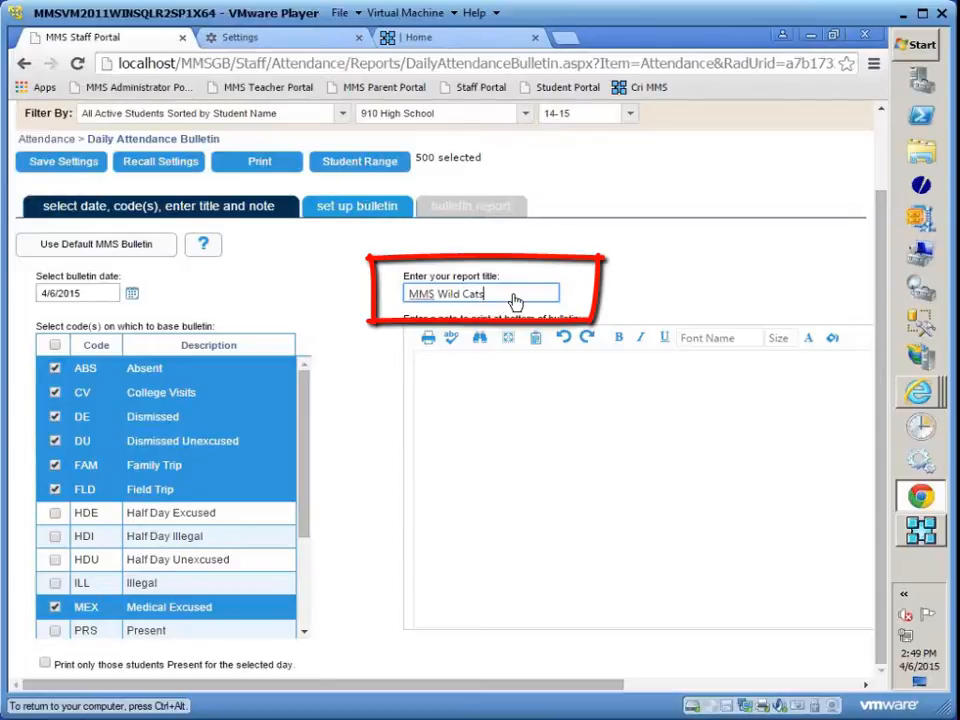
pyautogui.write('!')
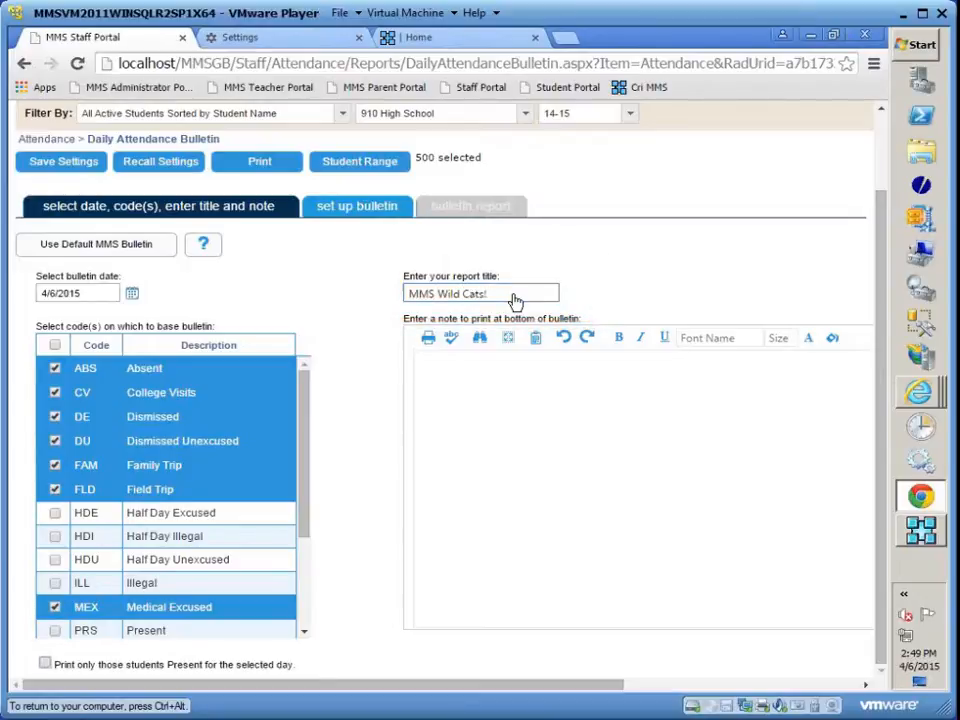
# - Write the bulletin's bottom note: "This is the optional text that will display on the bottom of the Daily Bulletin."
pyautogui.click(462, 358)
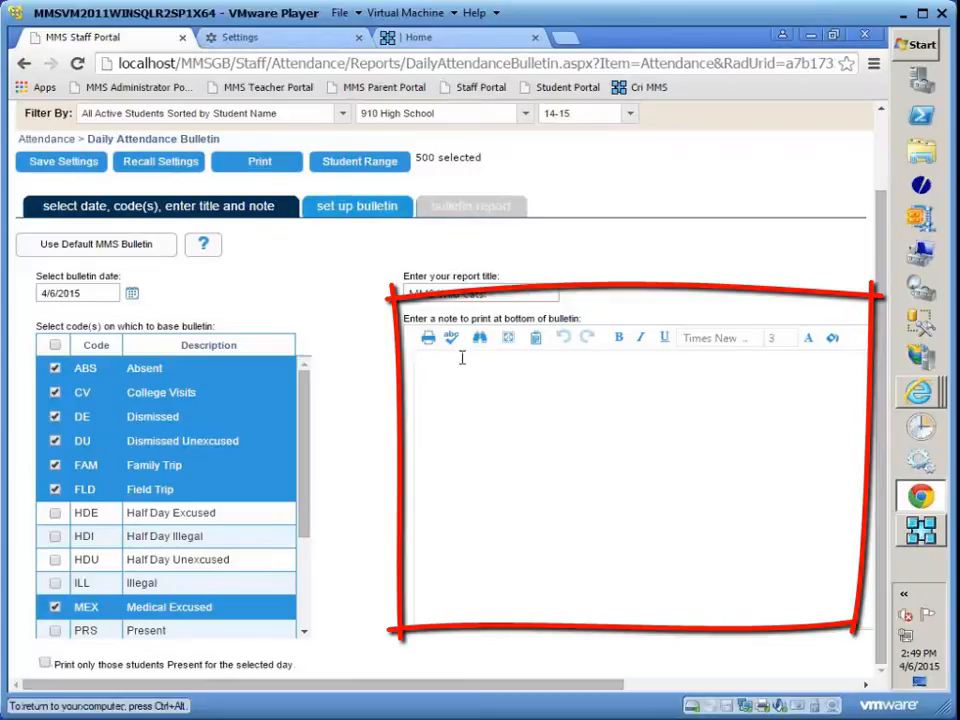
pyautogui.write('The')
pyautogui.press('BackSpace')
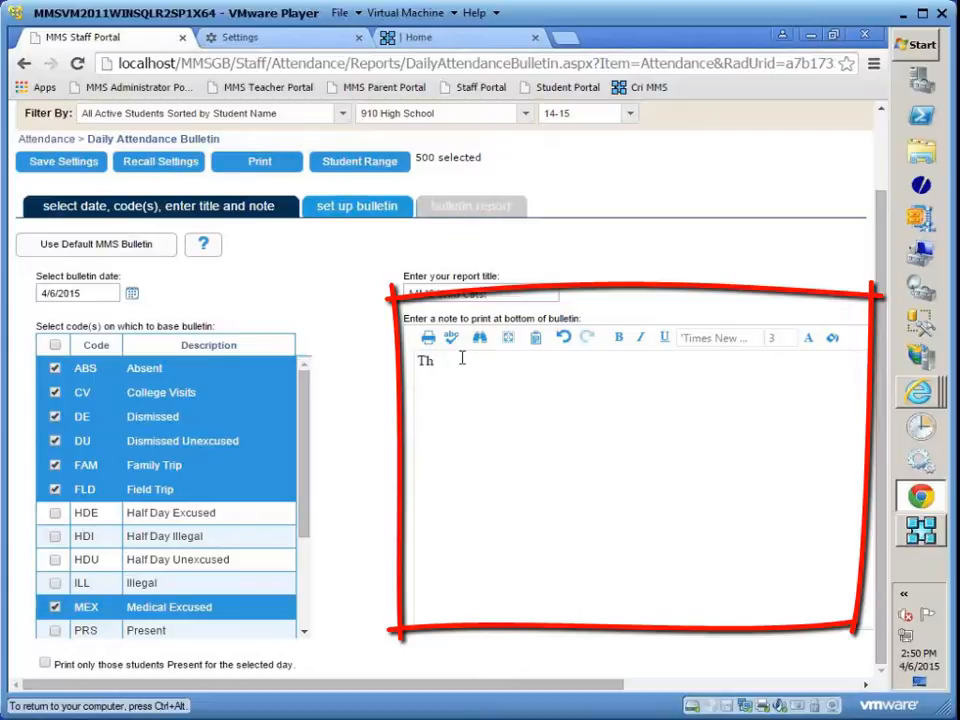
pyautogui.write('is the')
pyautogui.press('BackSpace')
pyautogui.press('BackSpace')
pyautogui.press('BackSpace')
pyautogui.write('is the optional text that')
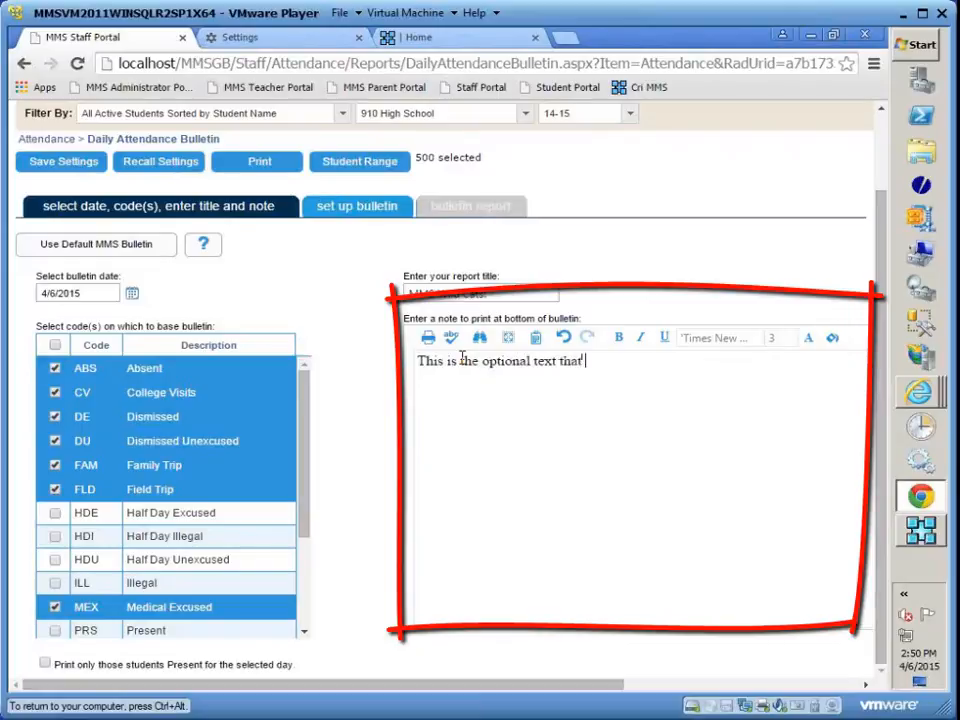
pyautogui.write(' will displa')
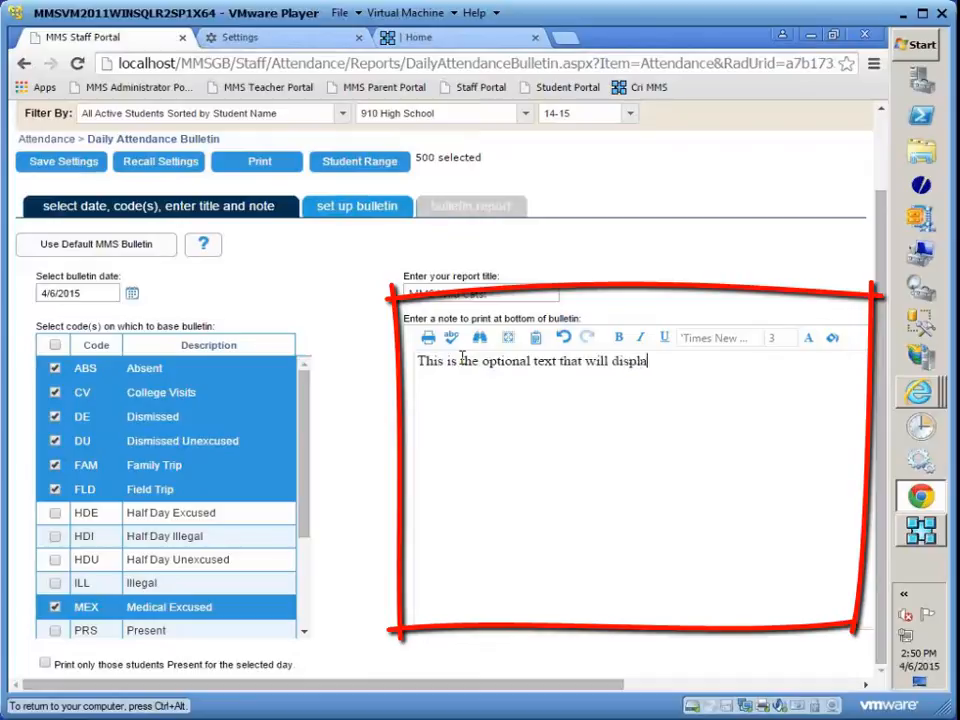
pyautogui.write('y on the bot')
pyautogui.write('ton')
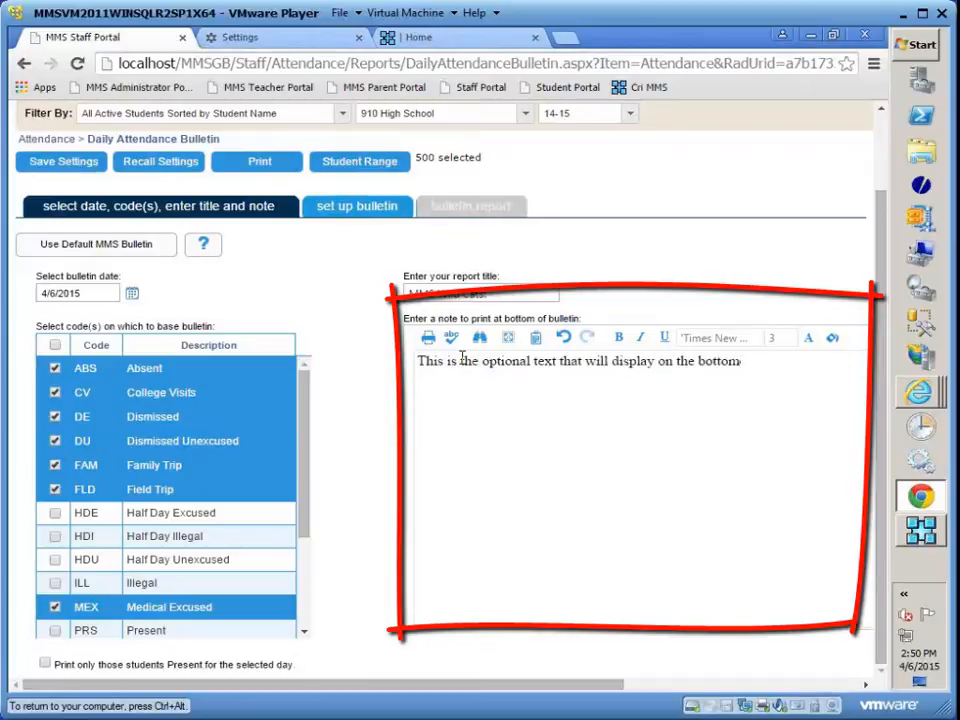
pyautogui.write(' of the Daily ')
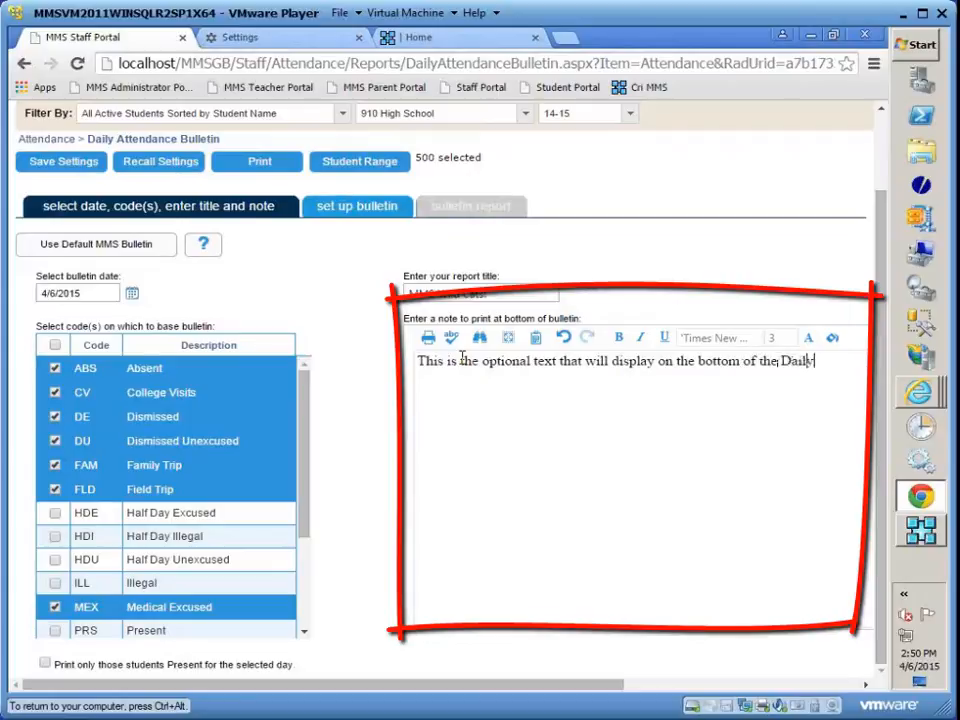
pyautogui.write('Bulletin.')
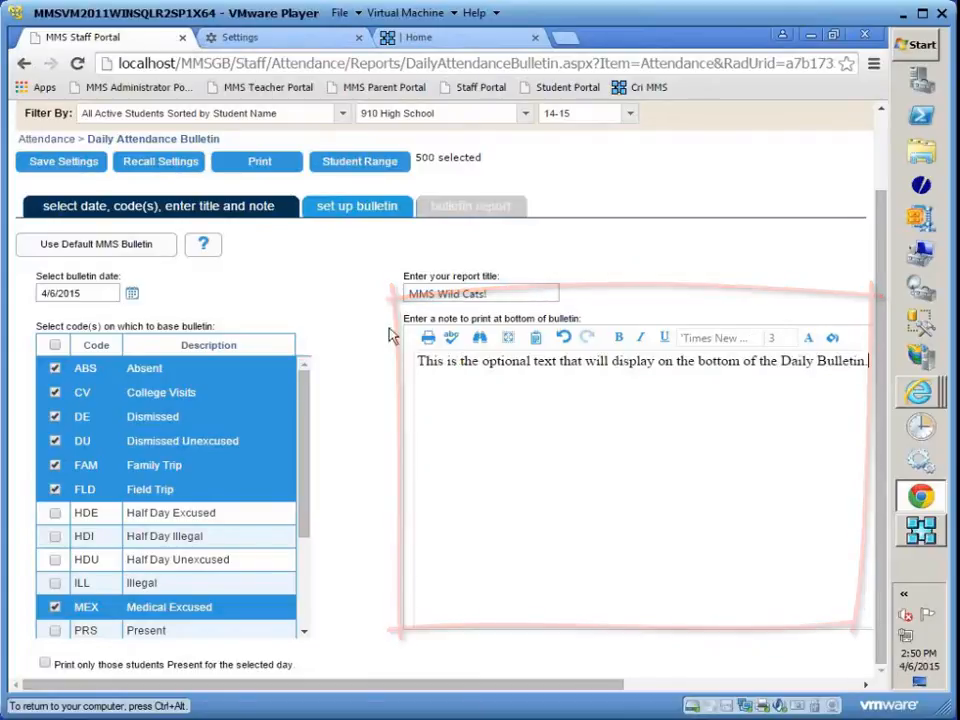
# - Review the bulletin's selected fields, character allowance and formatting options, and generate the bulletin report
pyautogui.click(340, 205)
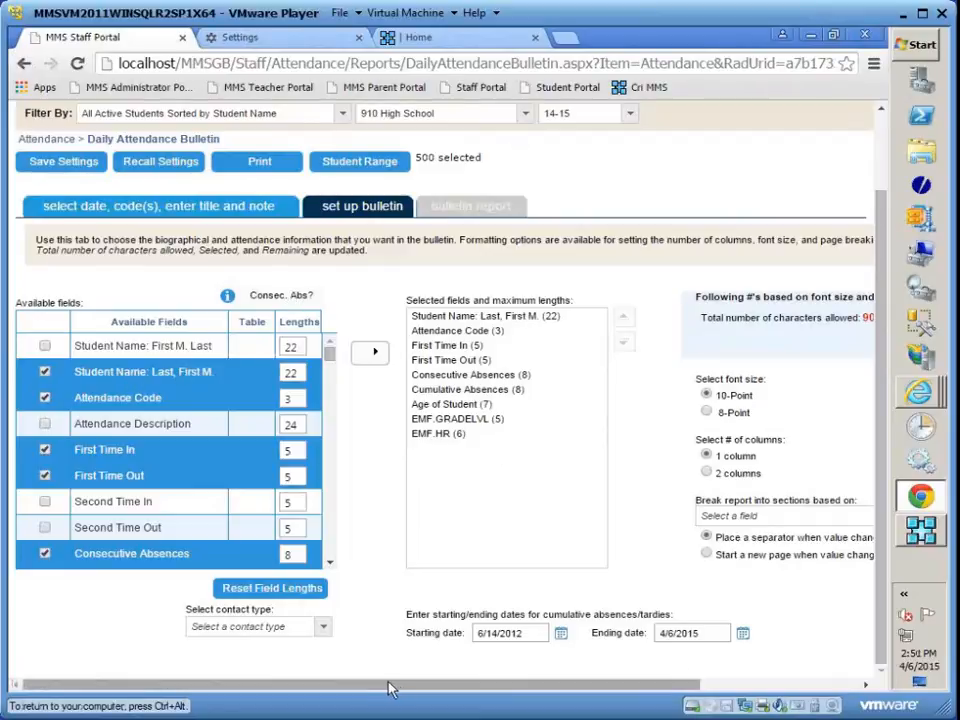
pyautogui.moveTo(332, 685)
pyautogui.mouseDown()
pyautogui.moveTo(462, 697)
pyautogui.moveTo(549, 692)
pyautogui.mouseUp()
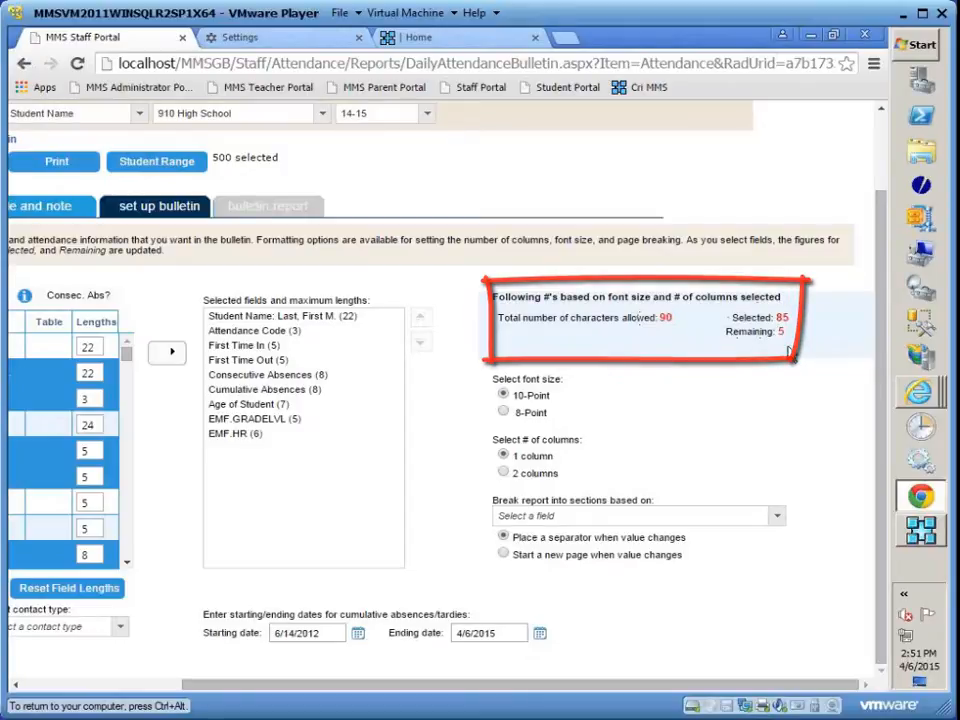
pyautogui.moveTo(407, 686); pyautogui.dragTo(235, 686)
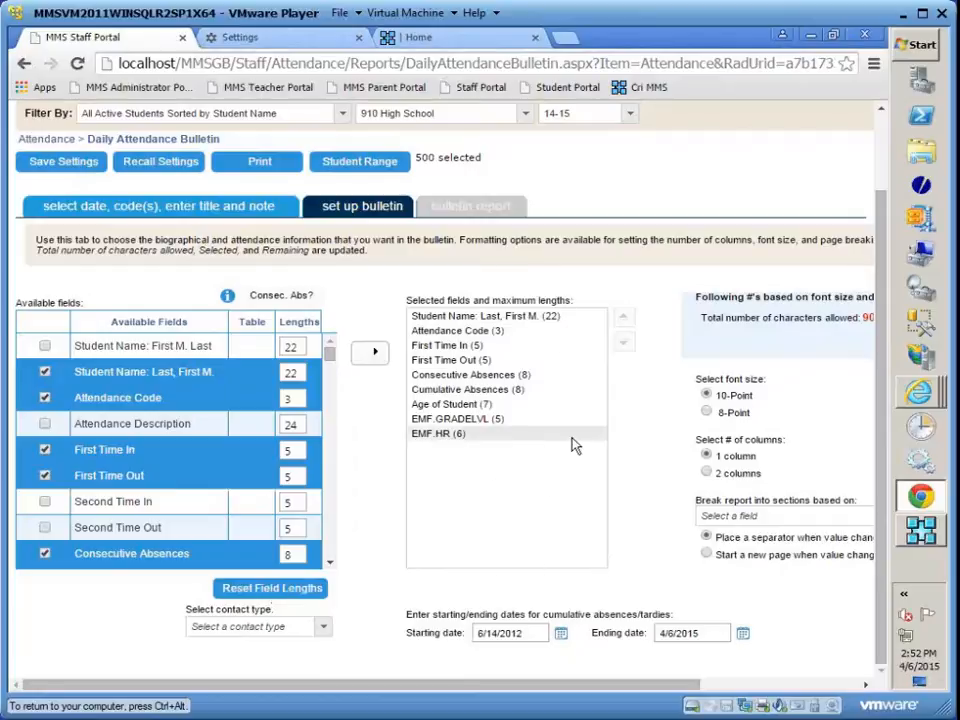
pyautogui.moveTo(467, 686); pyautogui.dragTo(665, 697)
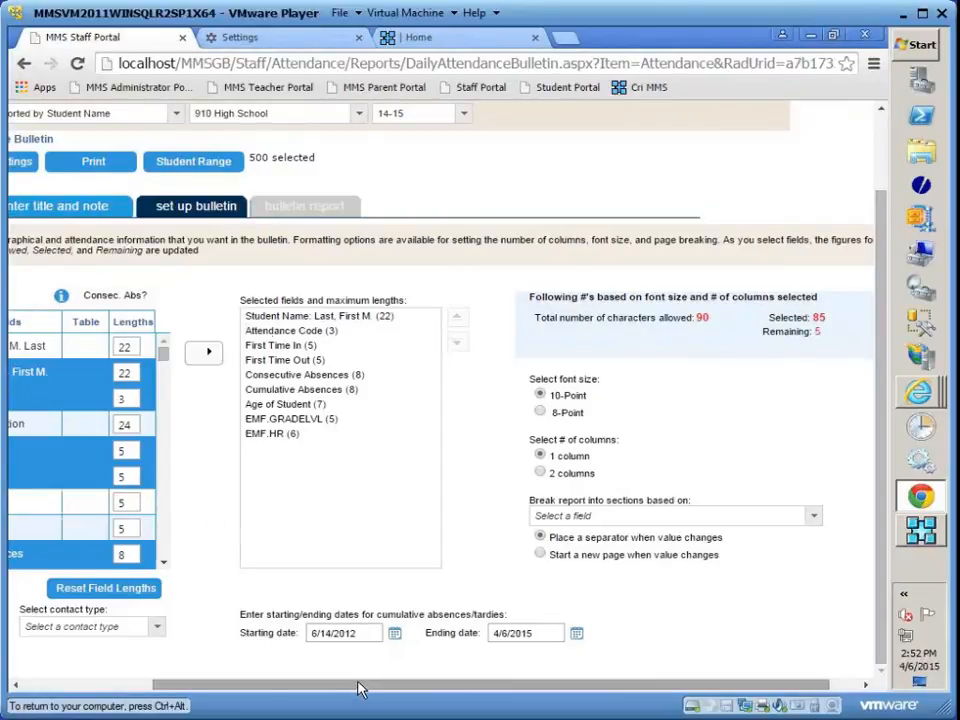
pyautogui.moveTo(360, 688); pyautogui.dragTo(280, 686)
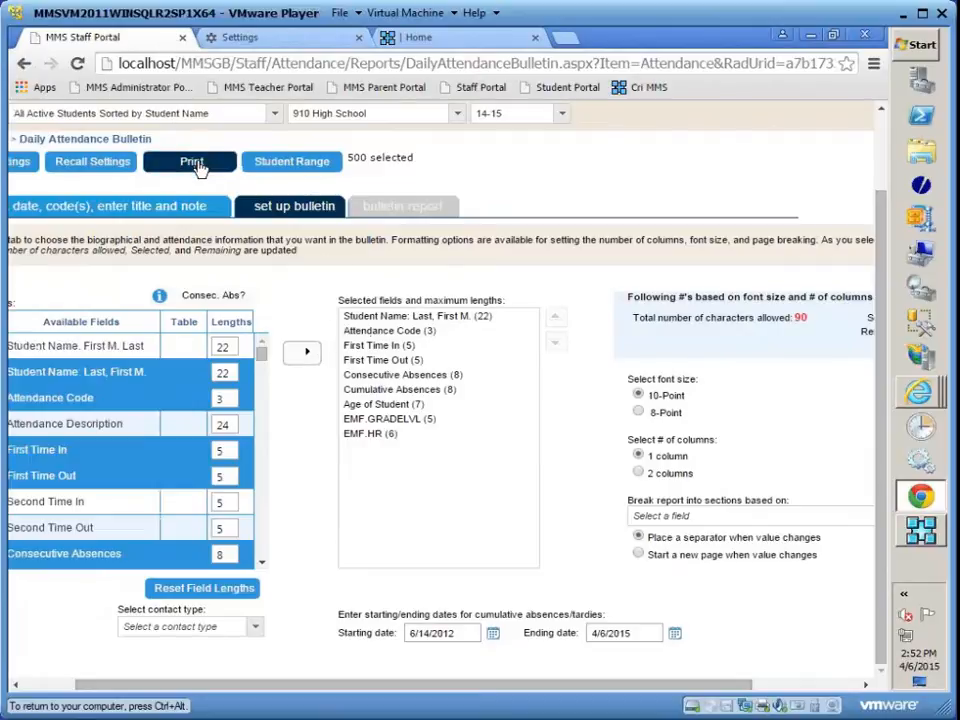
pyautogui.click(196, 163)
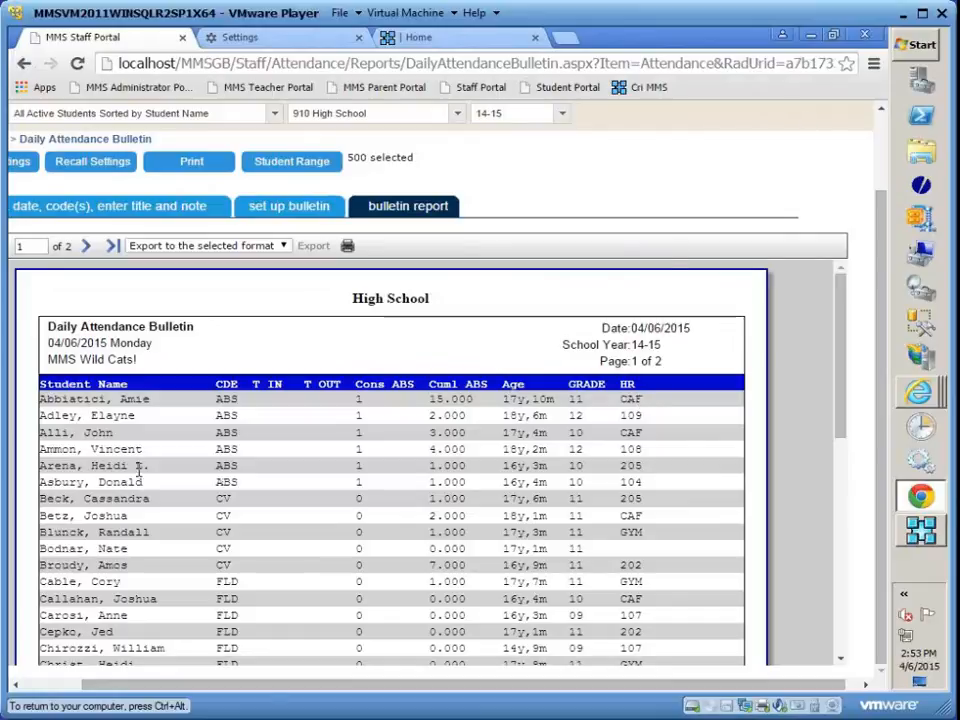
# - Deselect First Time In, First Time Out, Cumulative Absences and Age of Student from the bulletin's available fields
pyautogui.click(293, 214)
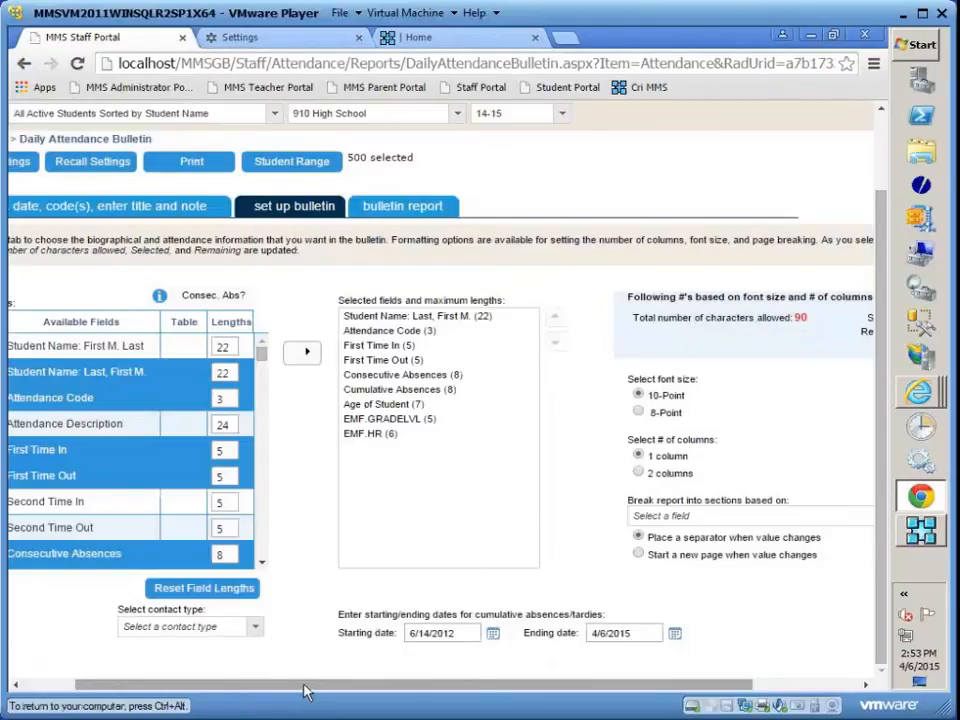
pyautogui.moveTo(306, 689); pyautogui.dragTo(230, 688)
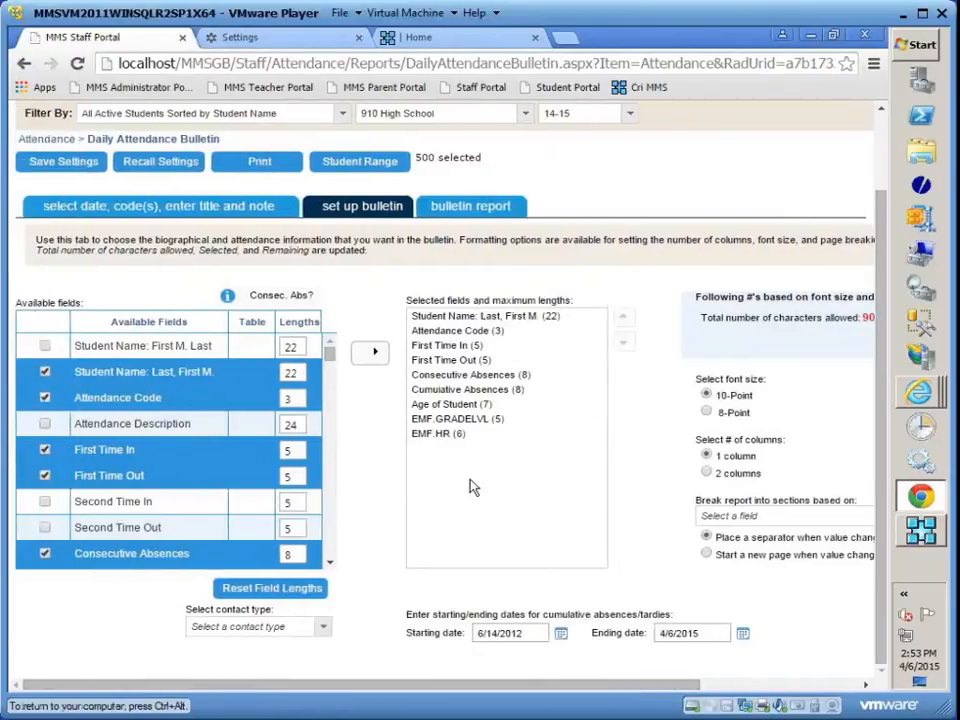
pyautogui.click(44, 450)
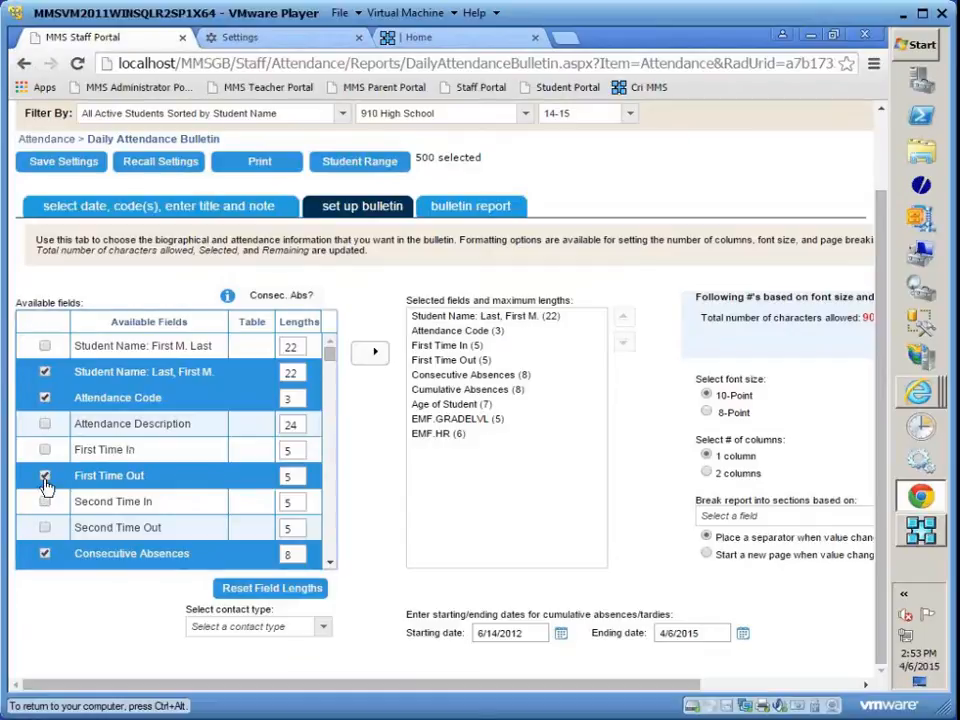
pyautogui.click(44, 476)
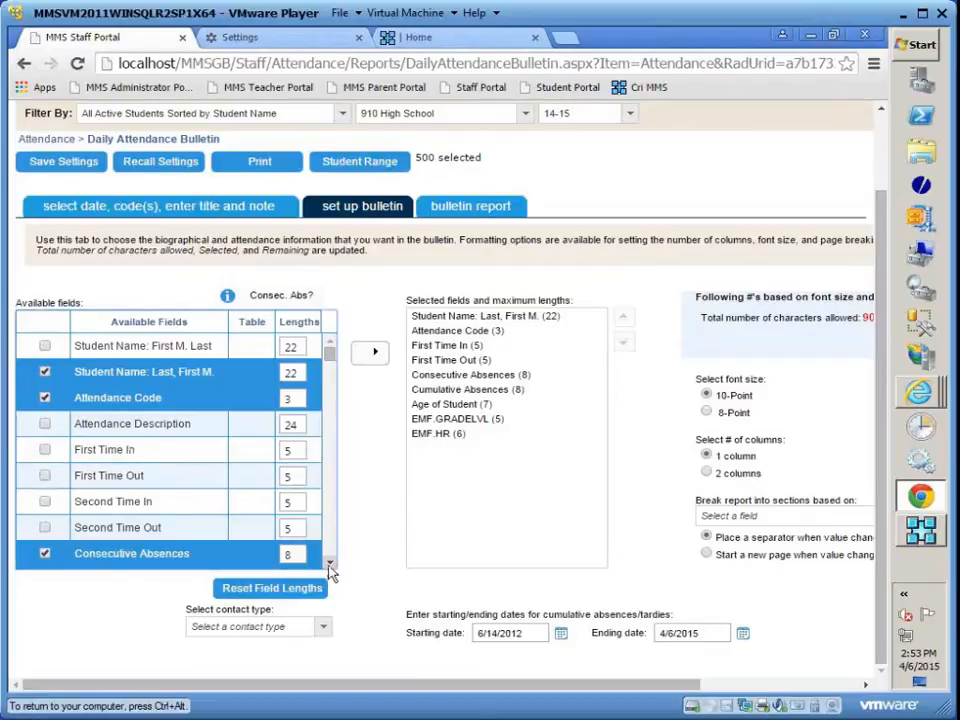
pyautogui.scroll(-2, 190, 496)
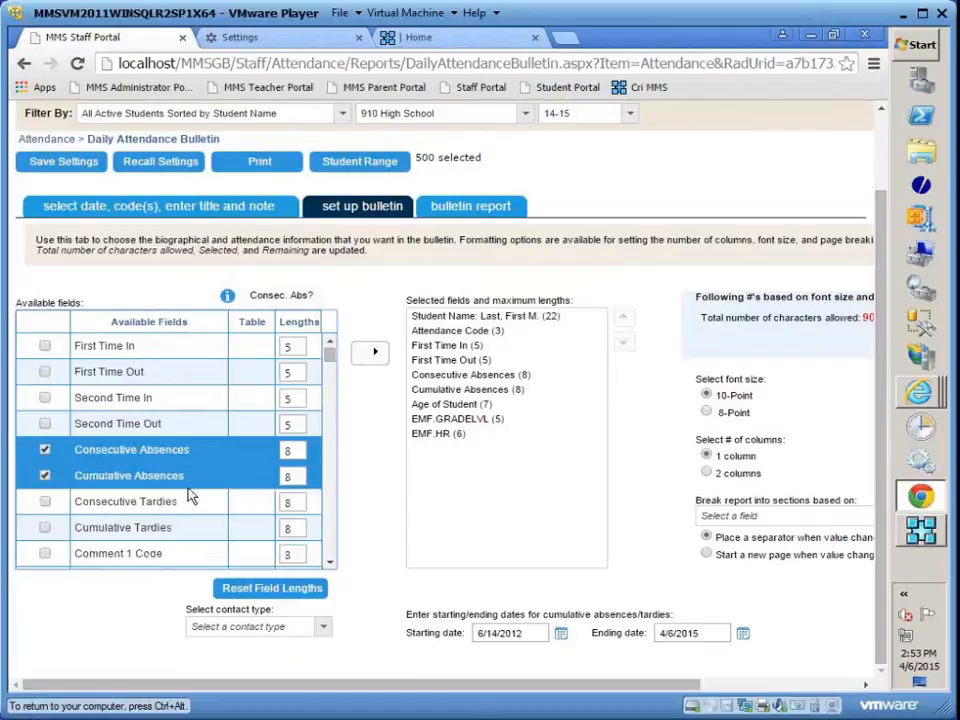
pyautogui.click(44, 476)
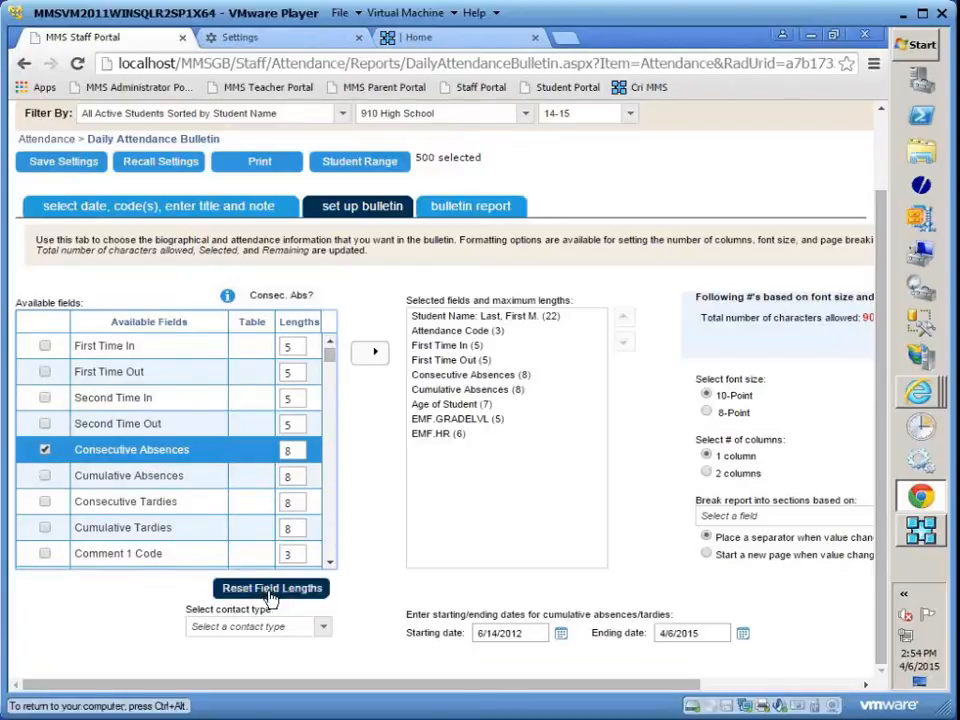
pyautogui.click(330, 563)
pyautogui.click(330, 564)
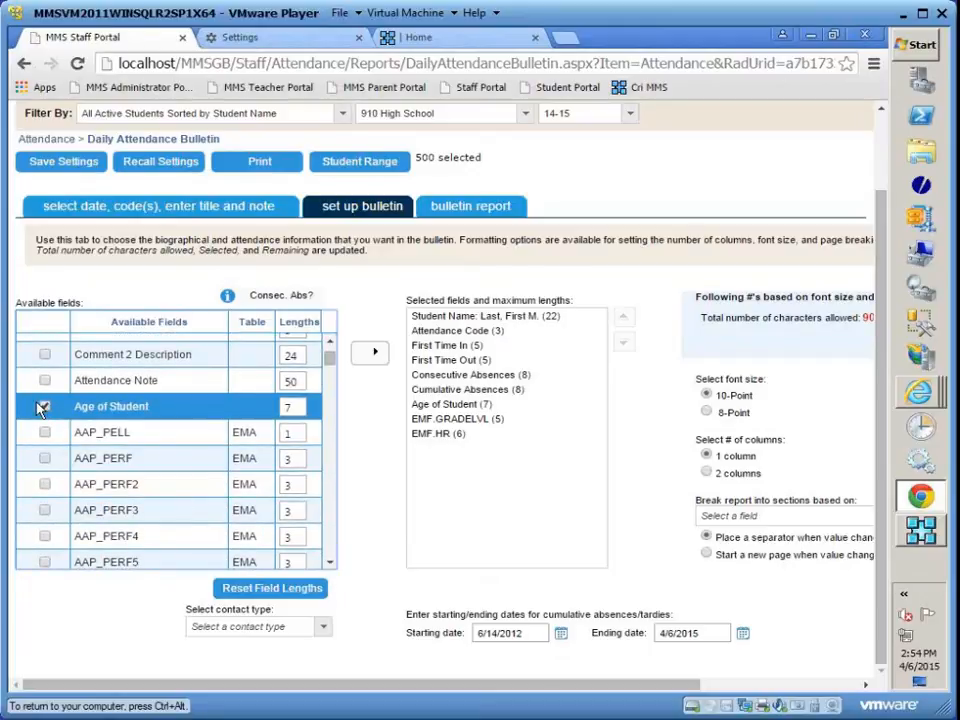
pyautogui.click(44, 407)
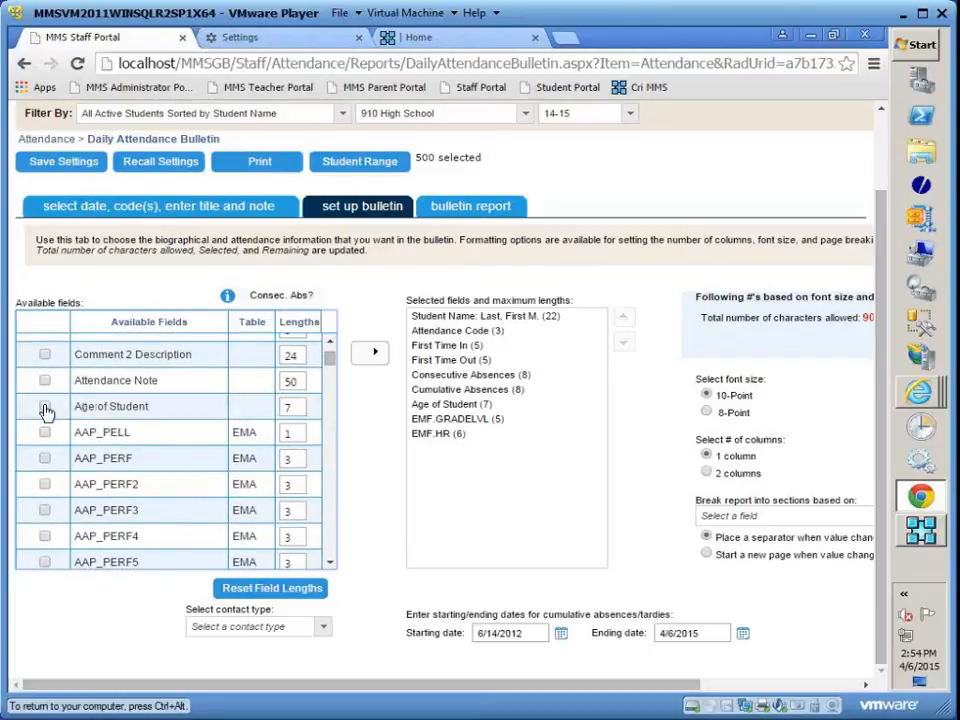
# - Deselect the homeroom field HR, keep GRADELVL checked, and update the bulletin's selected fields list
pyautogui.click(331, 563)
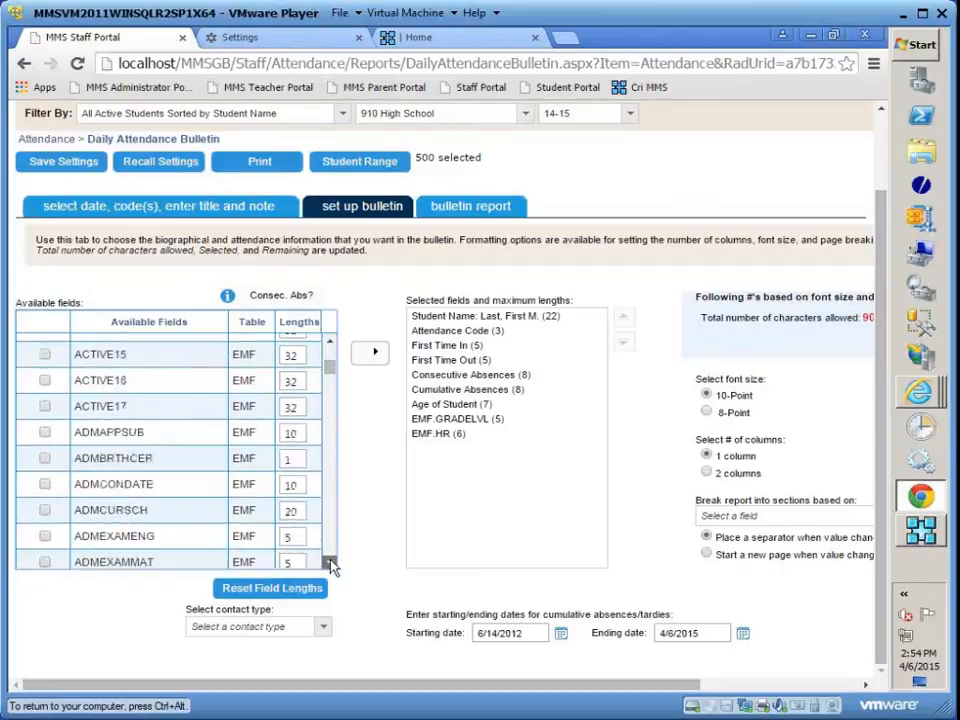
pyautogui.click(331, 564)
pyautogui.click(331, 564)
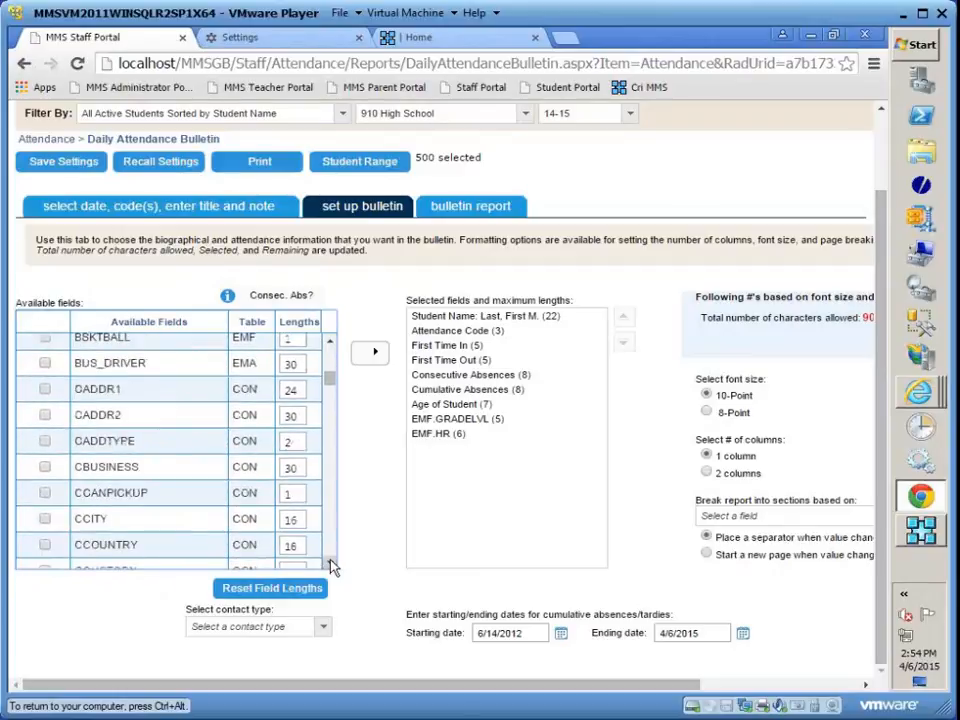
pyautogui.click(331, 564)
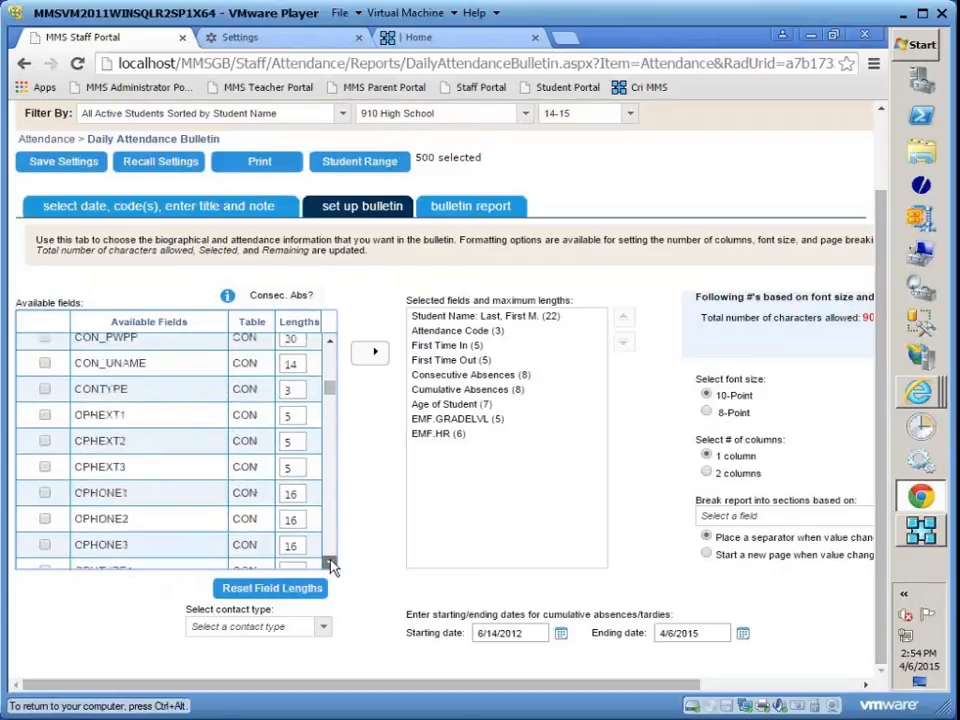
pyautogui.click(331, 564)
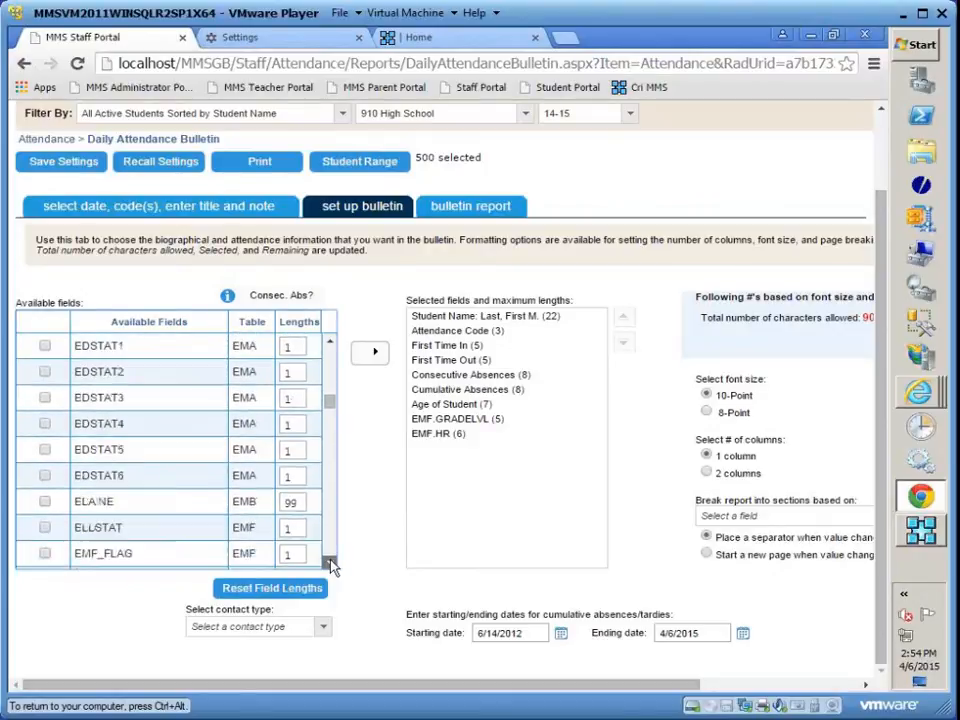
pyautogui.scroll(-2, 248, 419)
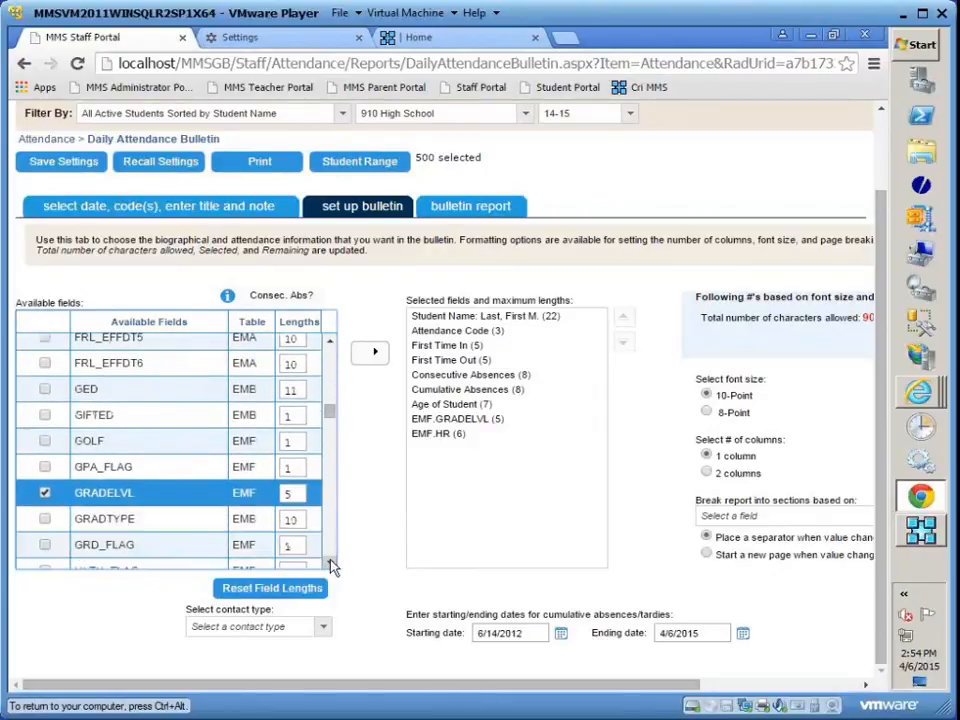
pyautogui.scroll(-1, 248, 419)
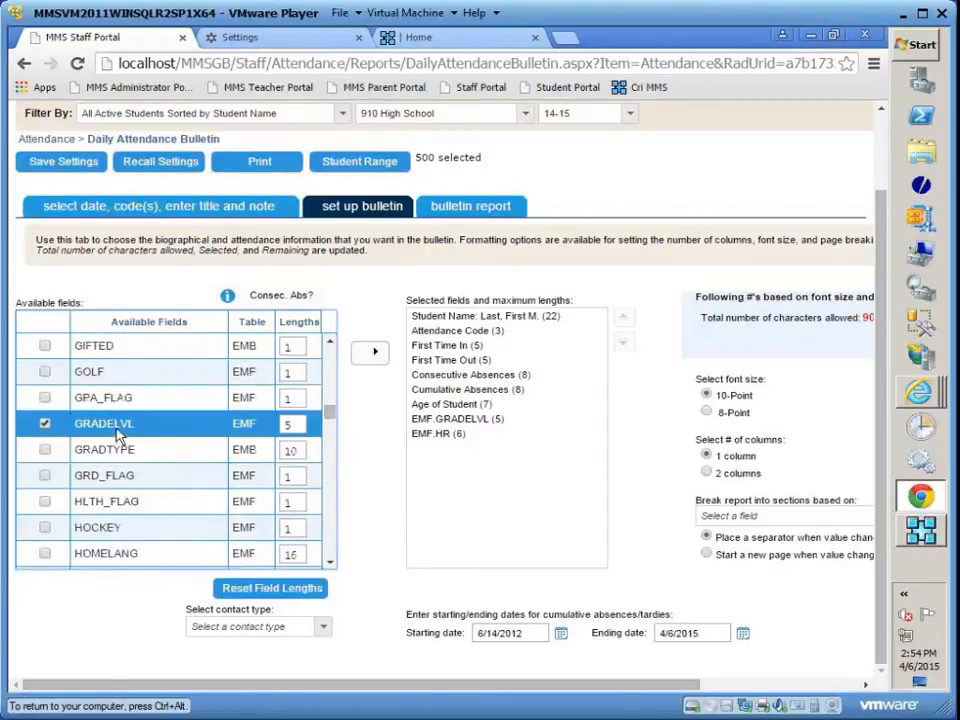
pyautogui.click(331, 564)
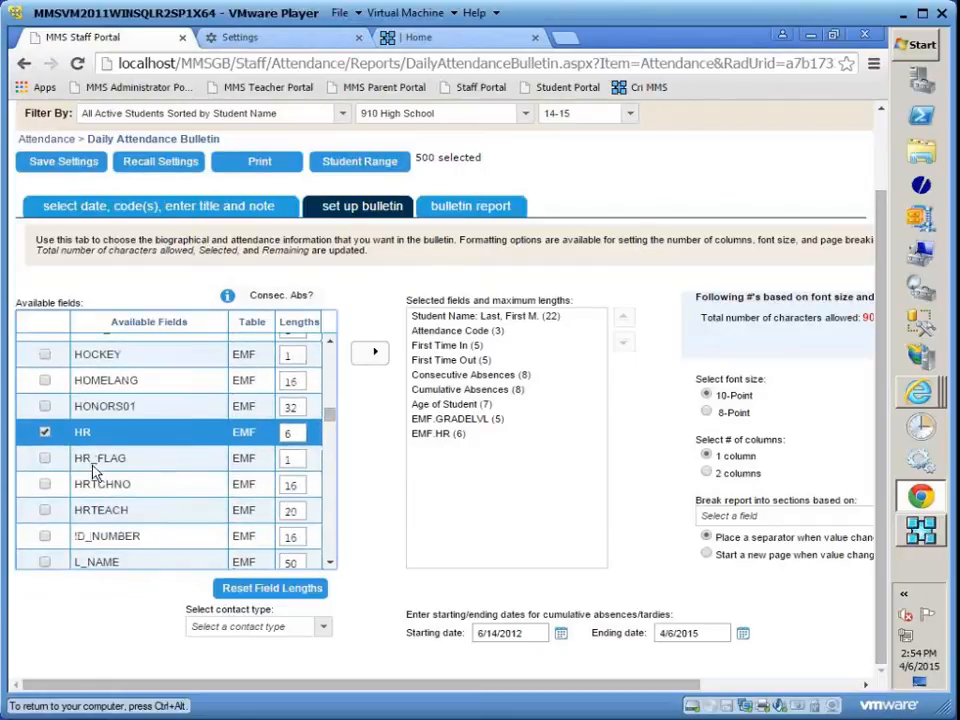
pyautogui.click(45, 434)
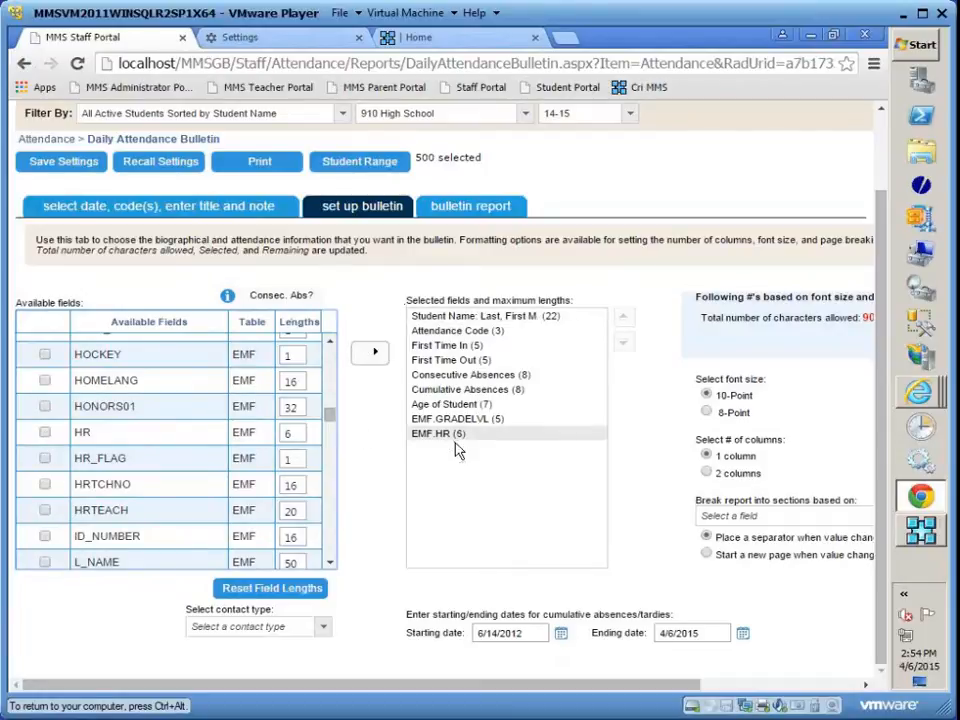
pyautogui.click(375, 354)
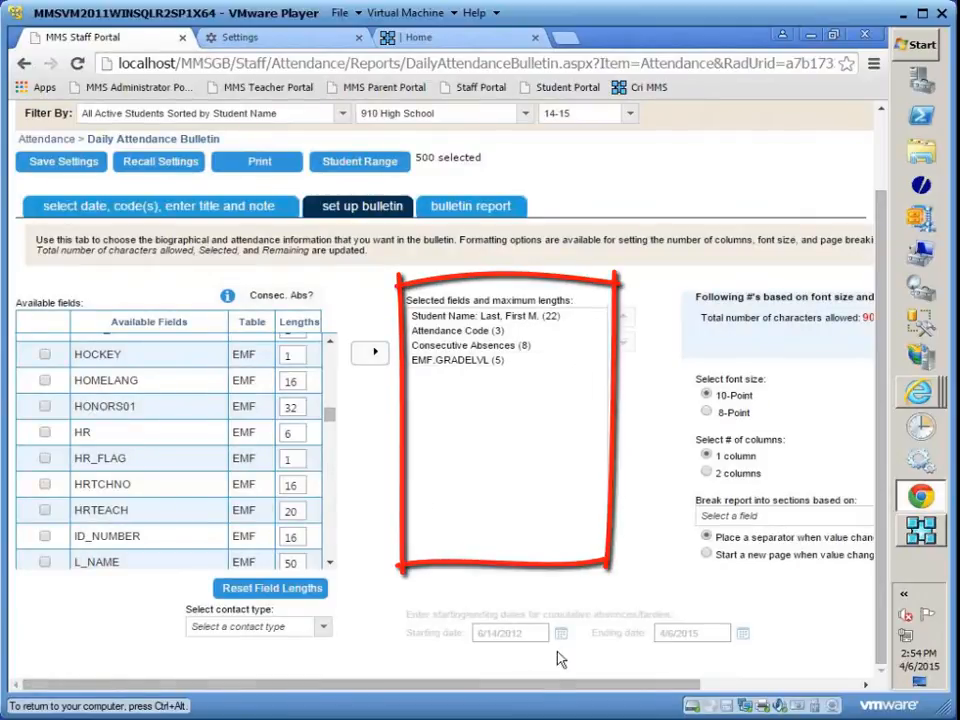
# - Format the bulletin in 2 columns with an 8-Point font, then generate and check the report
pyautogui.moveTo(555, 688); pyautogui.dragTo(718, 689)
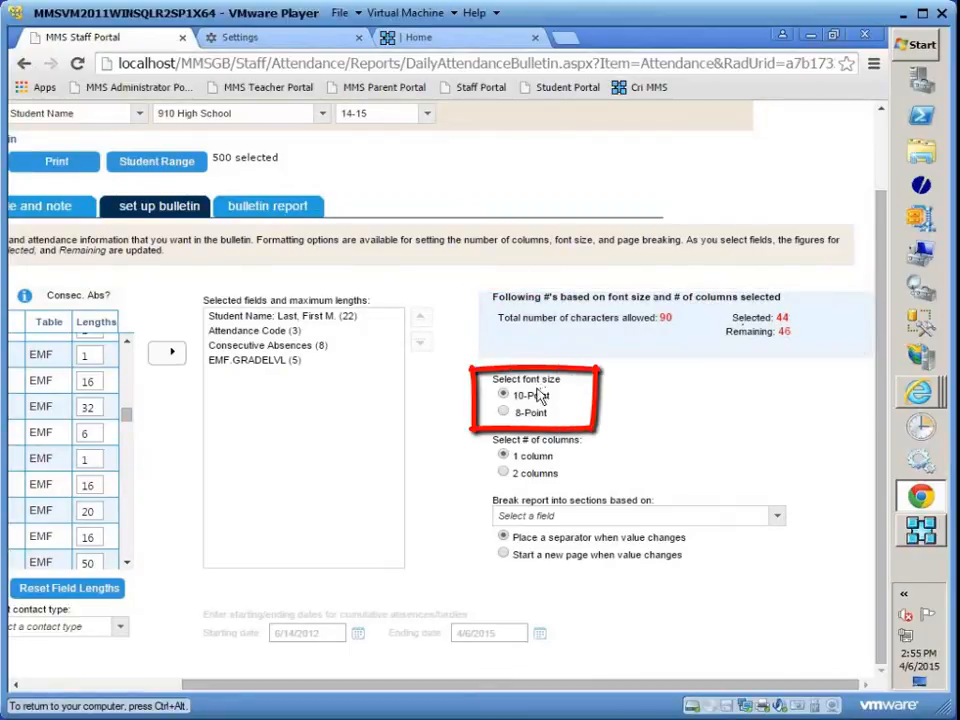
pyautogui.click(504, 474)
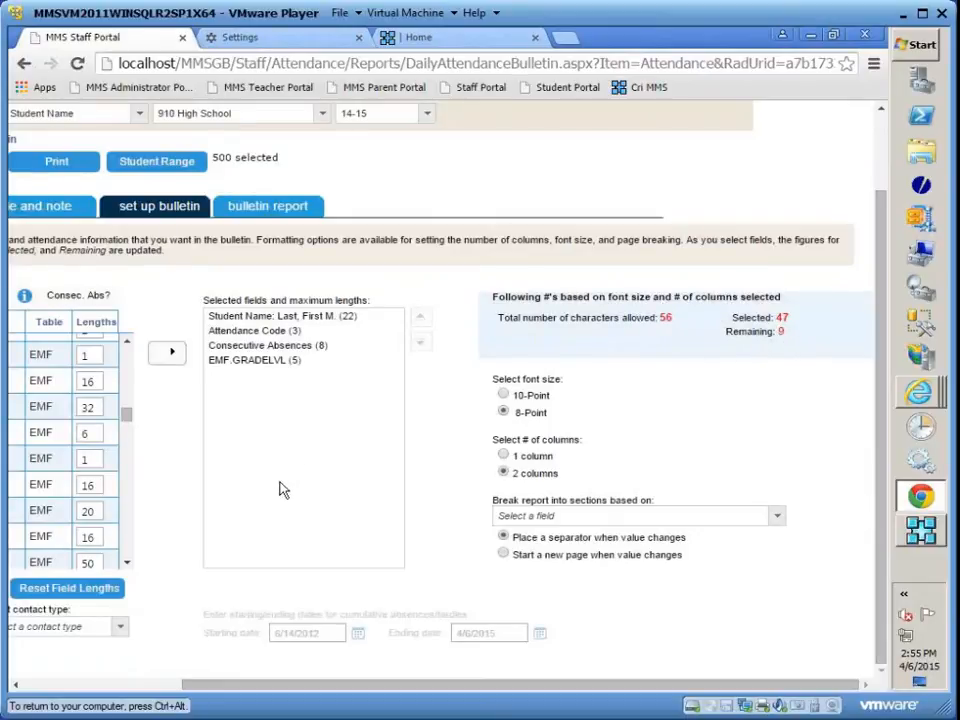
pyautogui.click(72, 174)
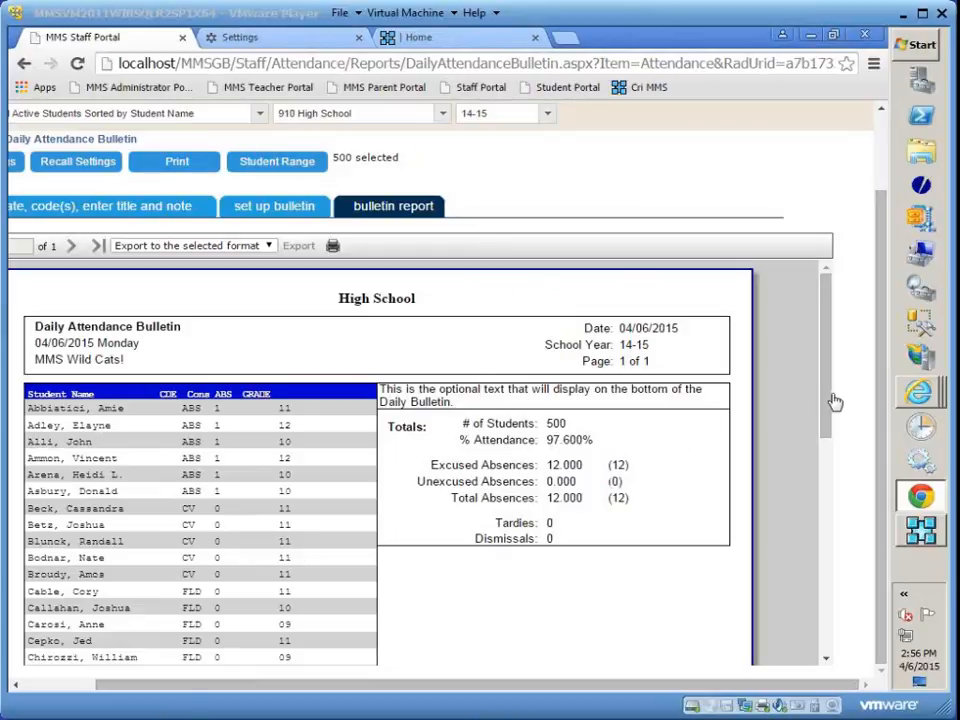
pyautogui.click(829, 440)
pyautogui.moveTo(829, 440)
pyautogui.mouseDown()
pyautogui.moveTo(817, 632)
pyautogui.moveTo(830, 435)
pyautogui.mouseUp()
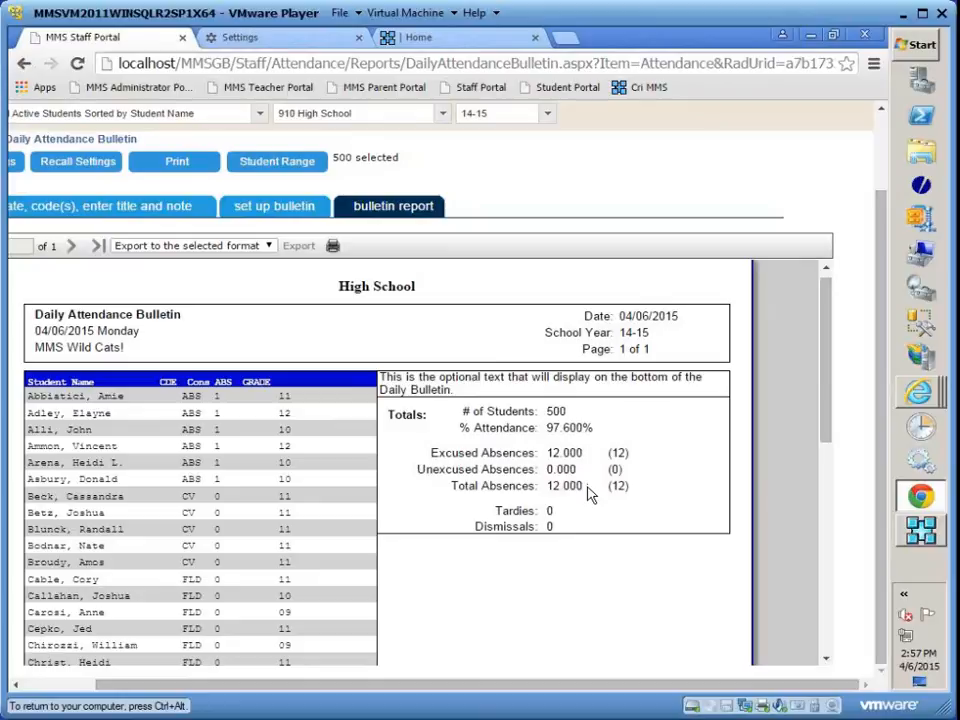
# - Add a saved settings item for the bulletin named "Teacher Portal"
pyautogui.scroll(-1, 600, 527)
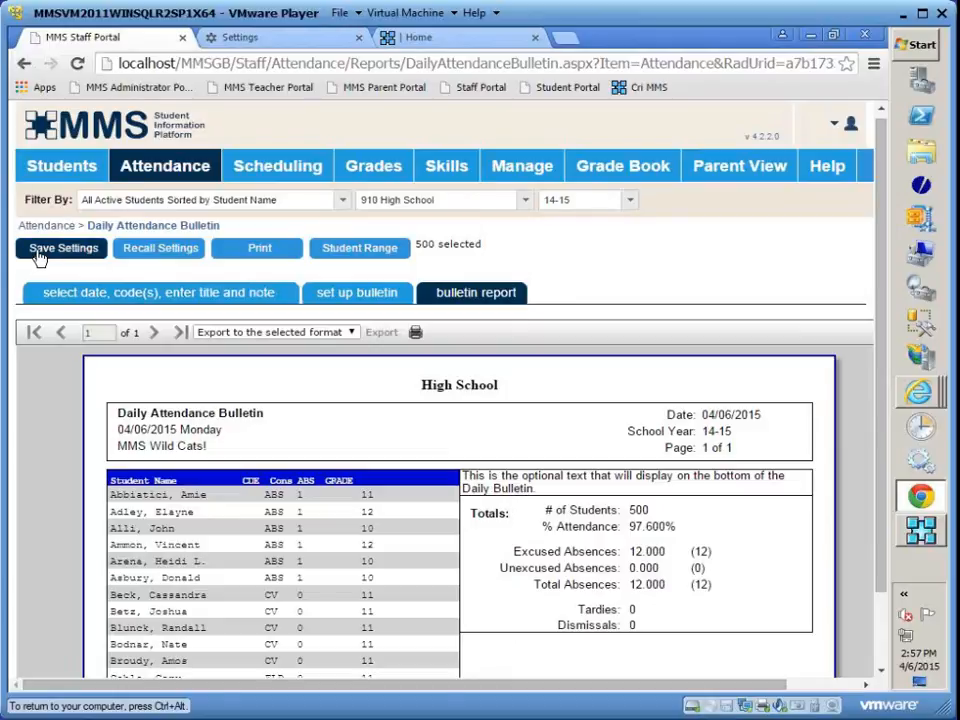
pyautogui.click(38, 257)
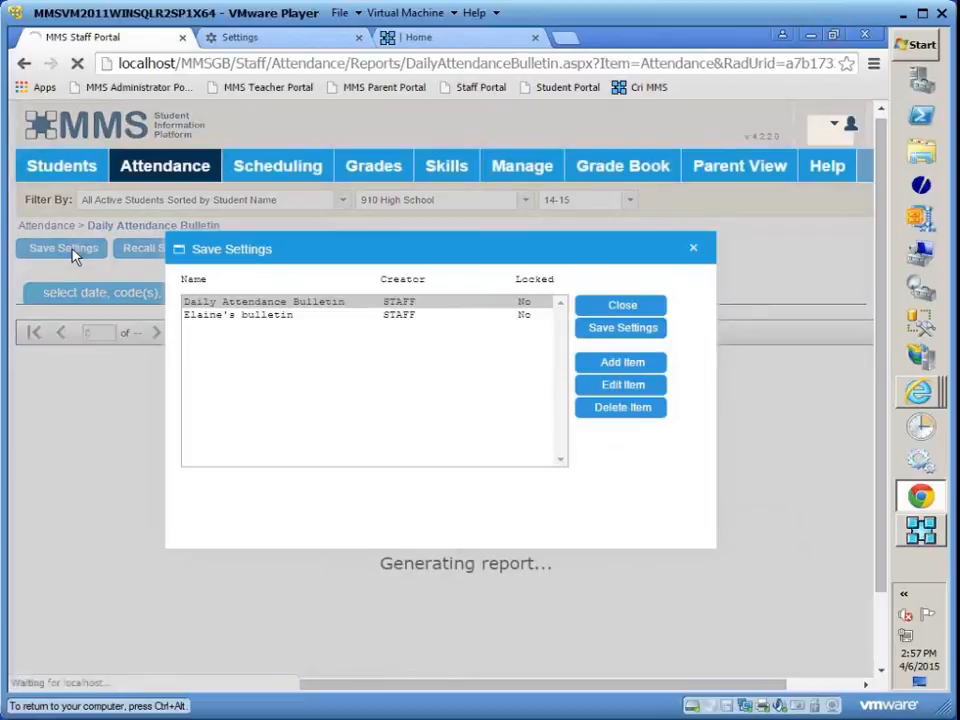
pyautogui.click(628, 368)
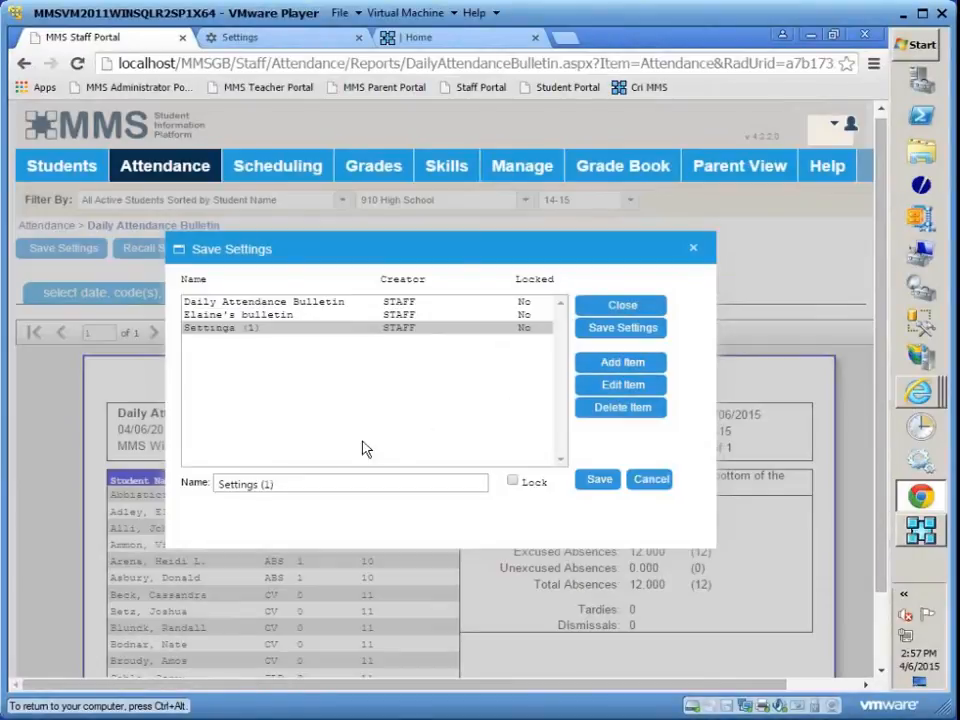
pyautogui.click(300, 488)
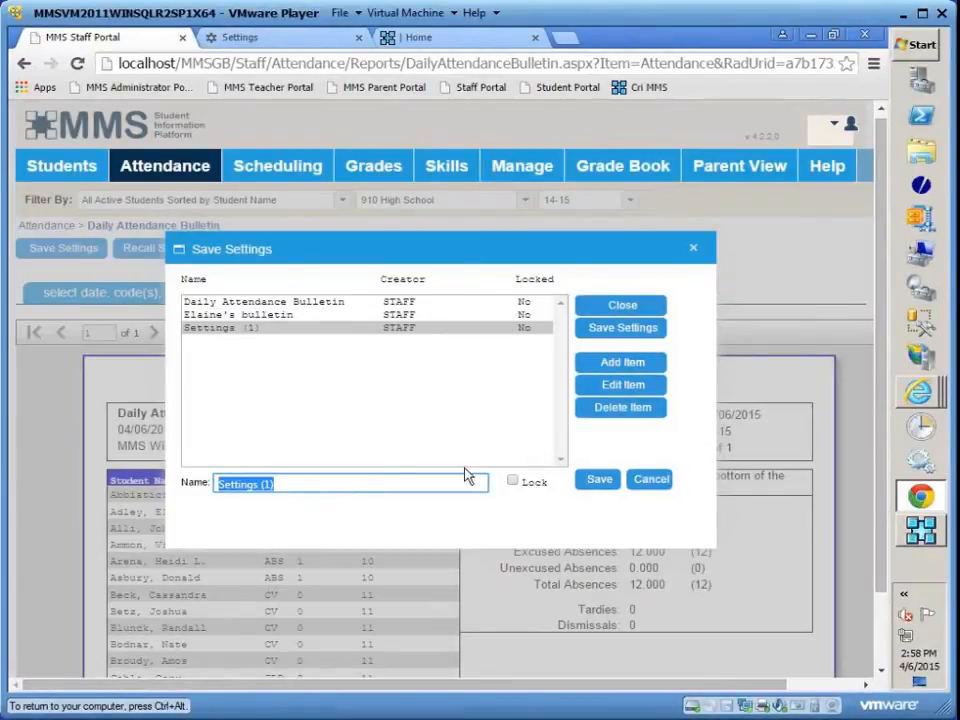
pyautogui.write('T')
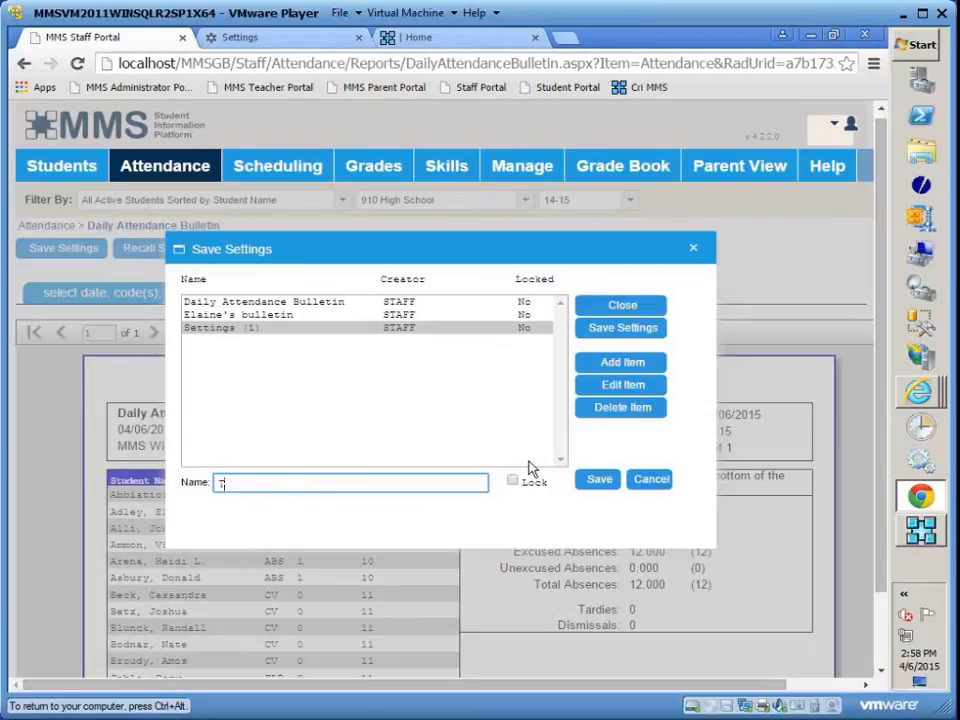
pyautogui.write('eacher Portal')
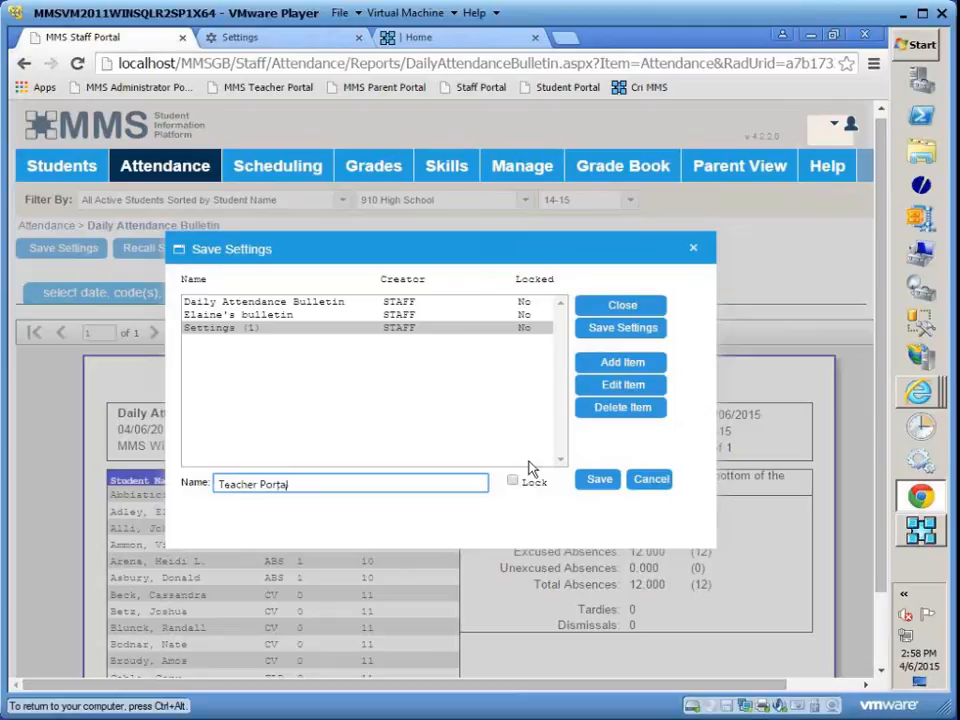
pyautogui.click(600, 482)
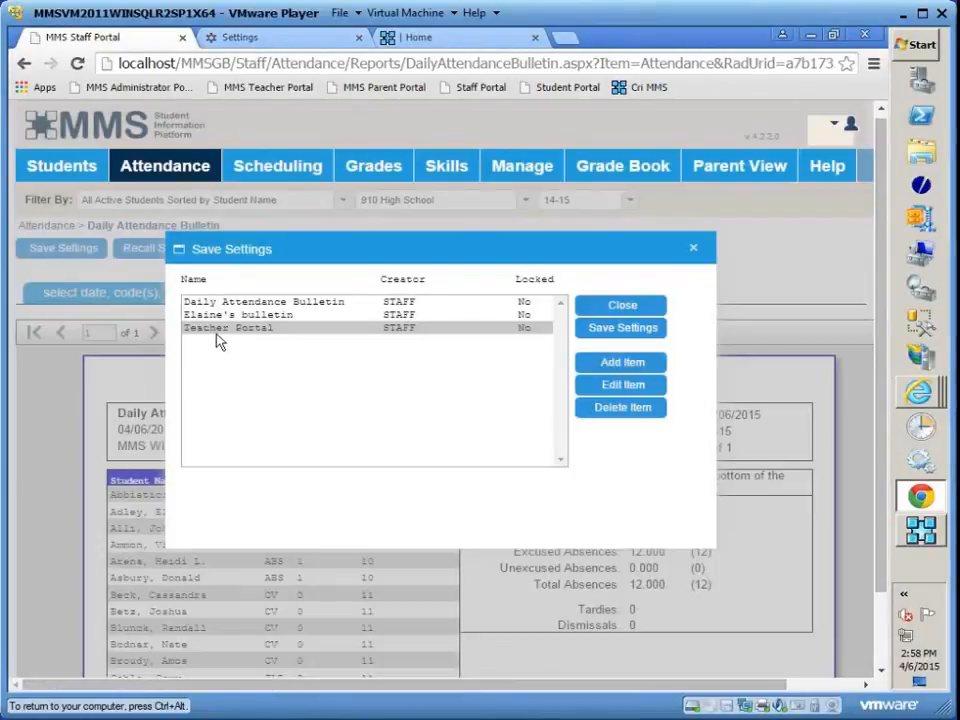
# - Store the current bulletin settings in the Teacher Portal item and close the saved settings dialog
pyautogui.click(623, 329)
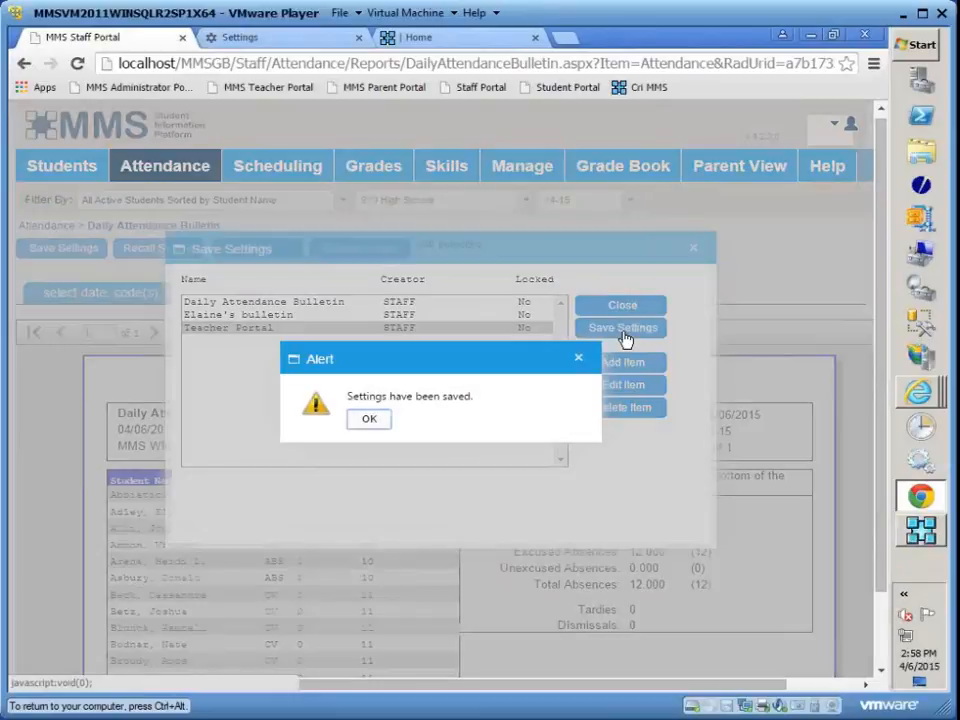
pyautogui.click(370, 419)
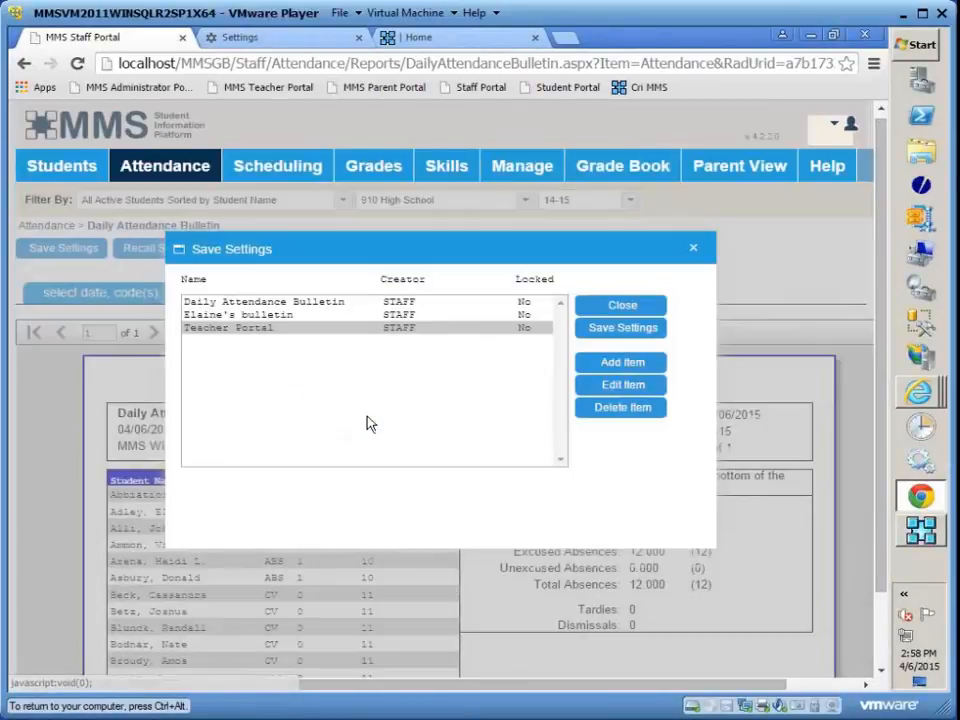
pyautogui.click(606, 313)
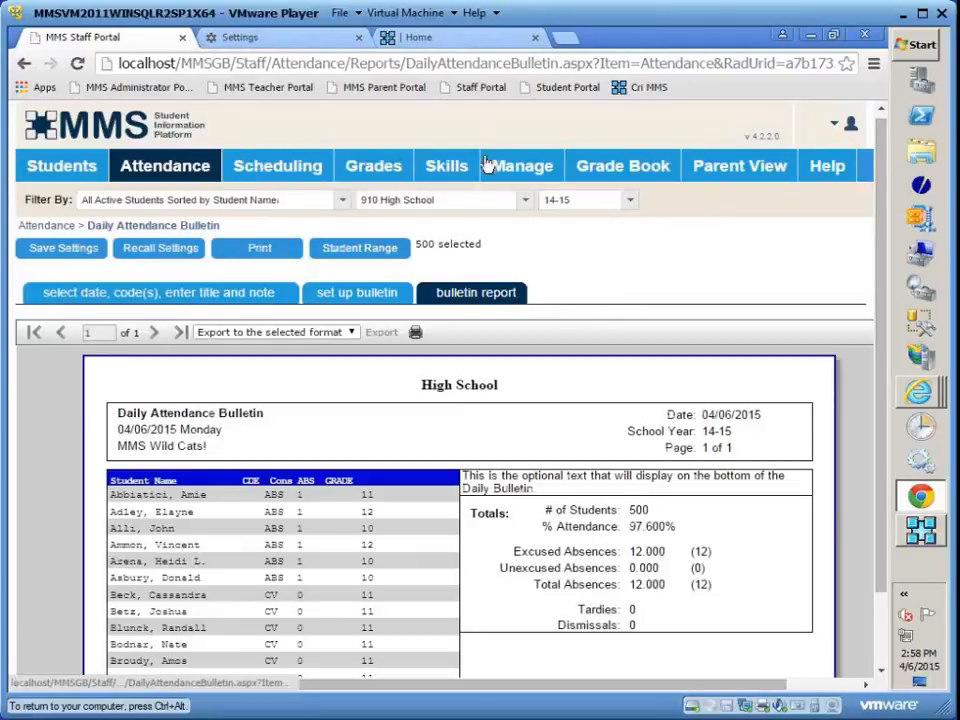
# - In the attendance configuration, set the bulletin for teachers to the Teacher Portal saved setting and save the changes
pyautogui.click(516, 170)
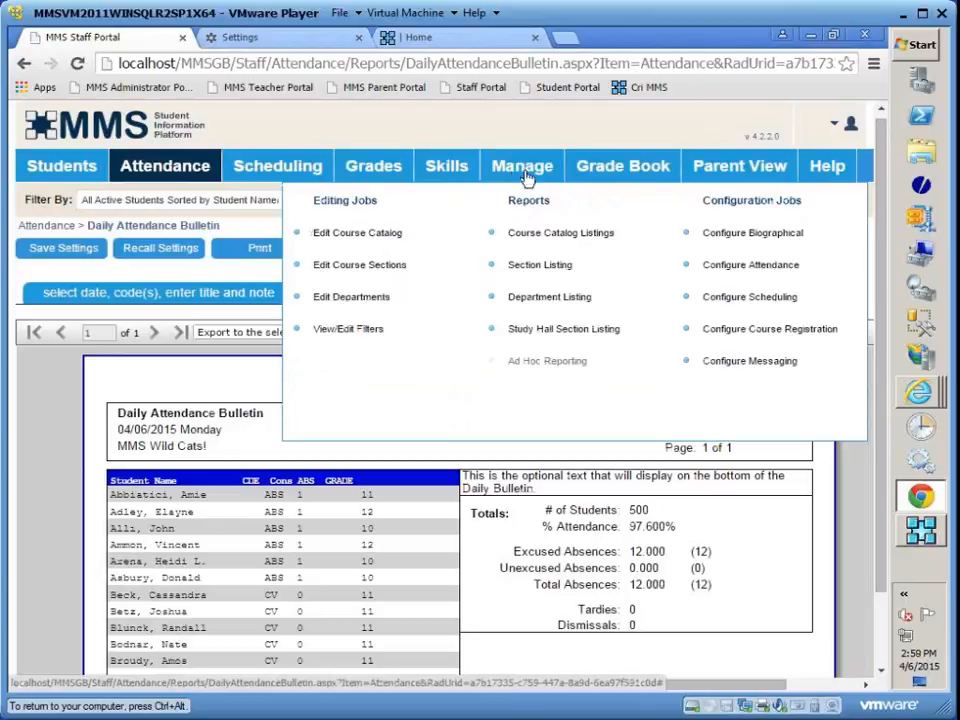
pyautogui.click(770, 266)
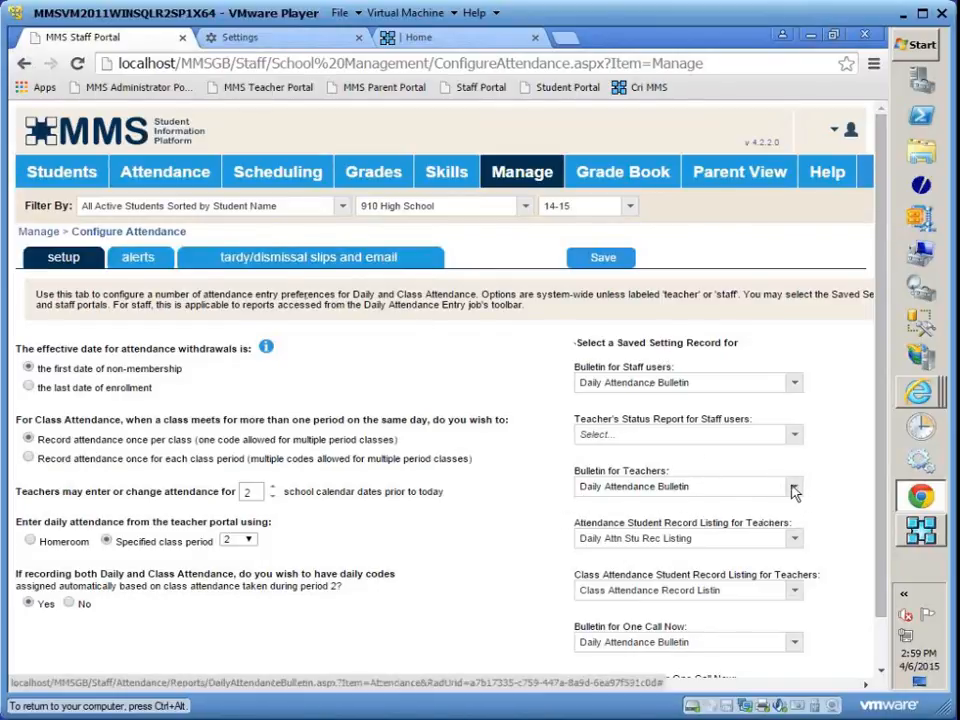
pyautogui.click(795, 490)
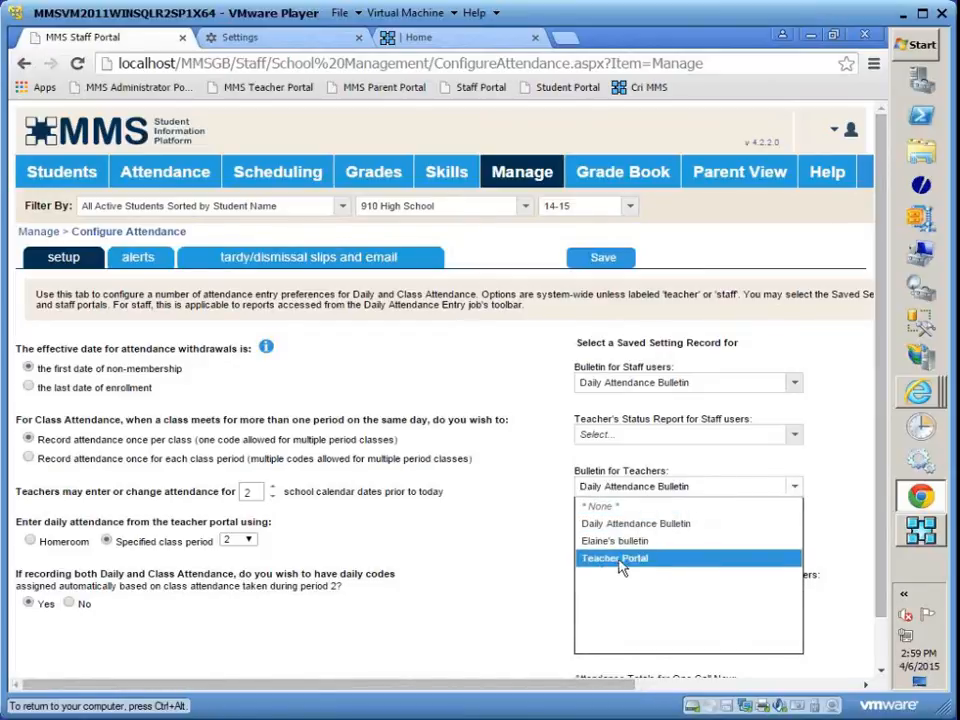
pyautogui.click(636, 565)
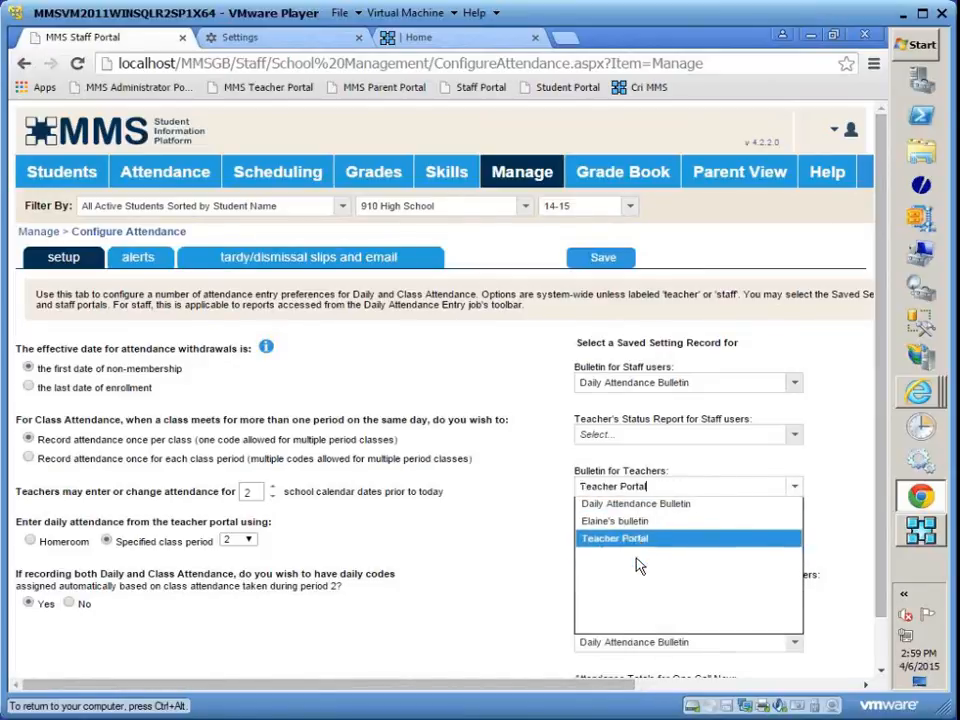
pyautogui.click(603, 258)
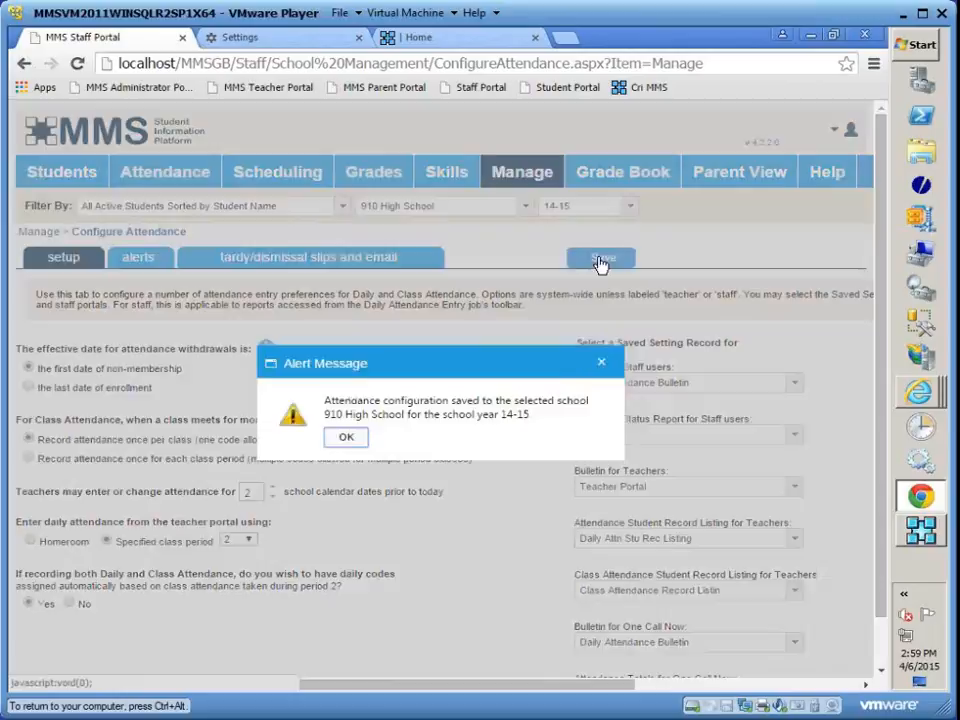
pyautogui.click(347, 439)
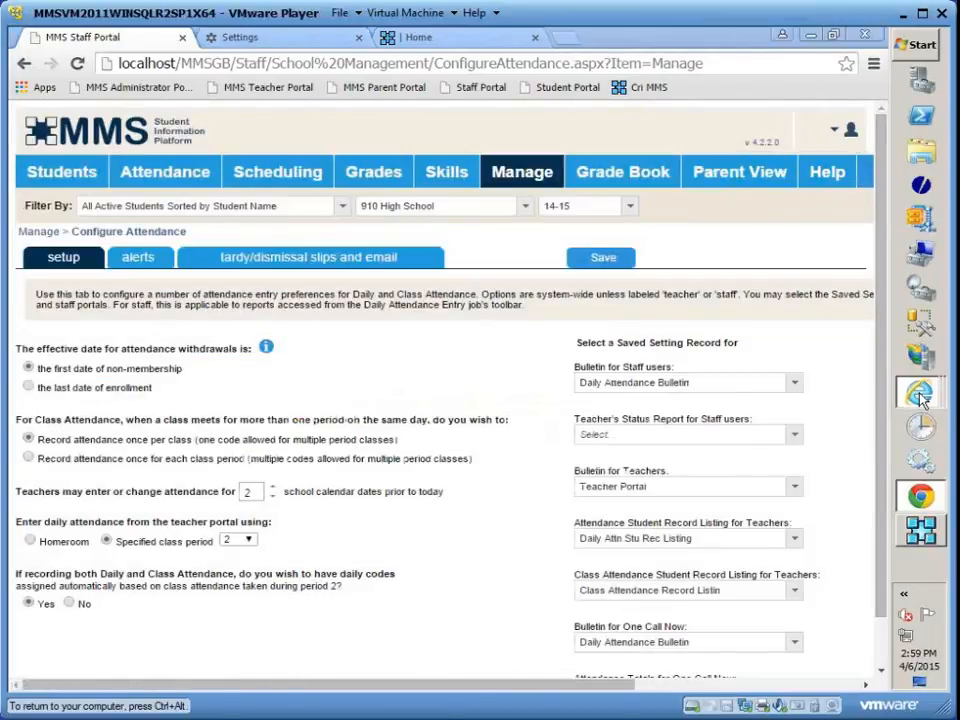
# - Switch to the Teacher Portal window in Internet Explorer and log in as teacher with the account password
pyautogui.moveTo(922, 398)
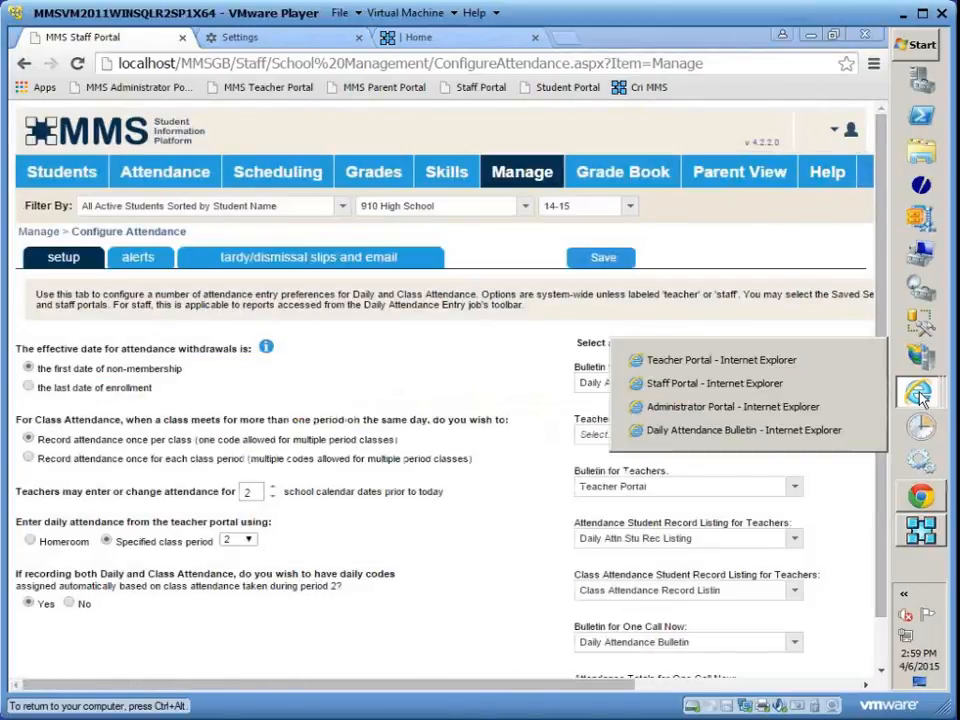
pyautogui.click(706, 361)
pyautogui.click(298, 283)
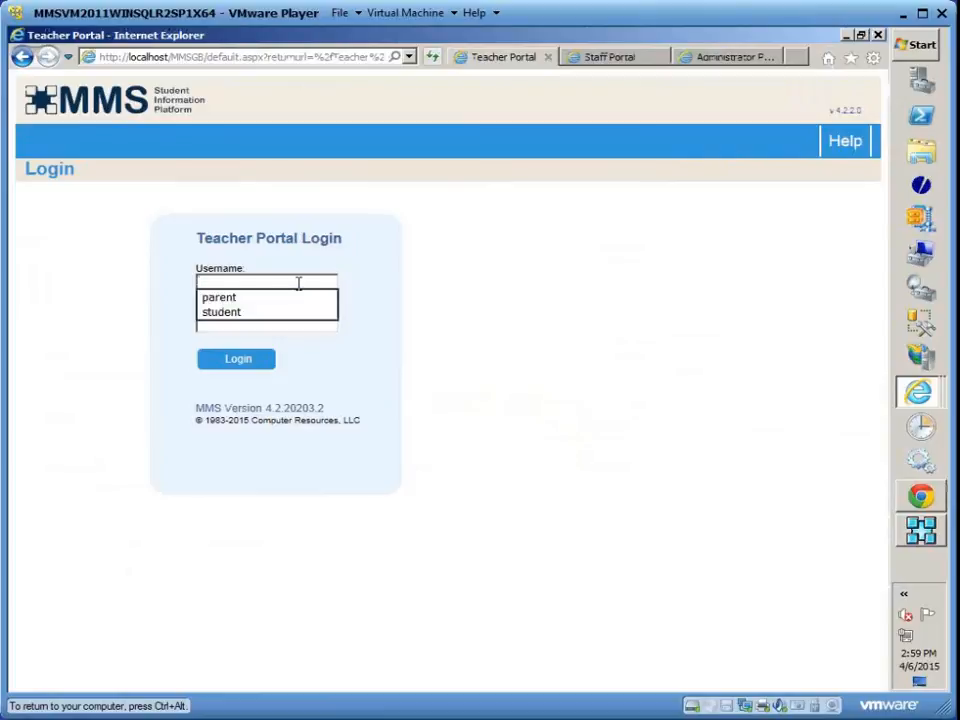
pyautogui.write('teacher')
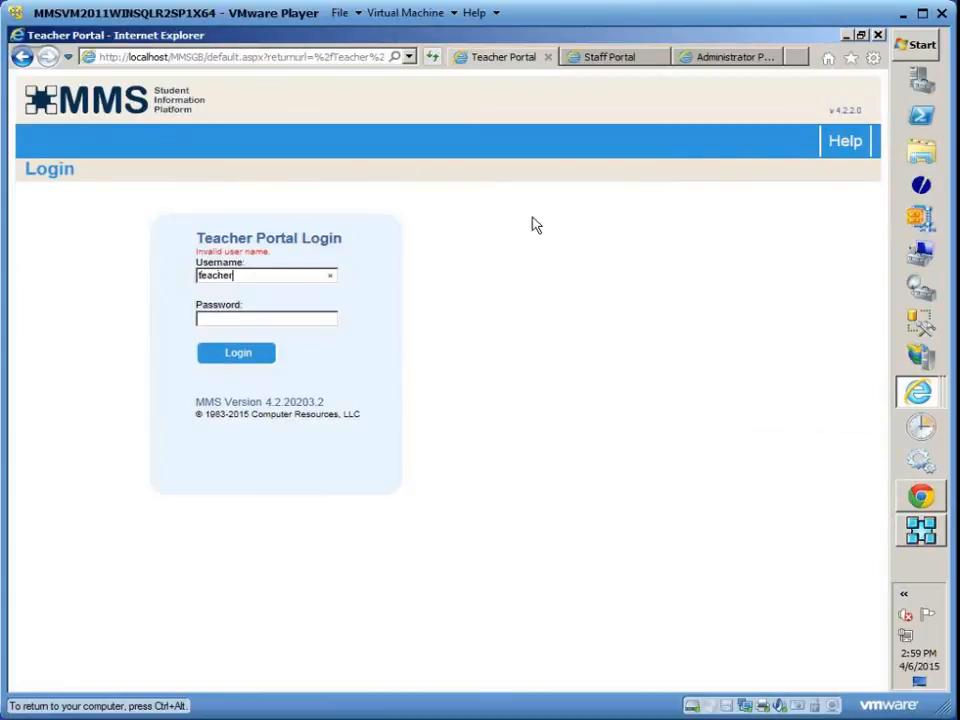
pyautogui.write('t')
pyautogui.press('BackSpace')
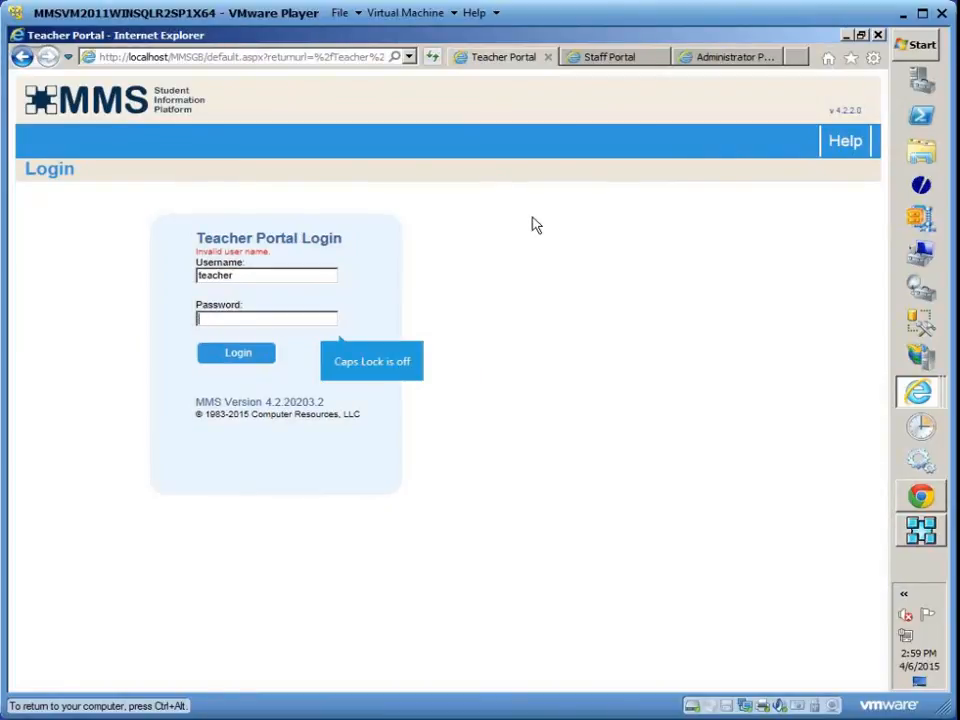
pyautogui.write('t')
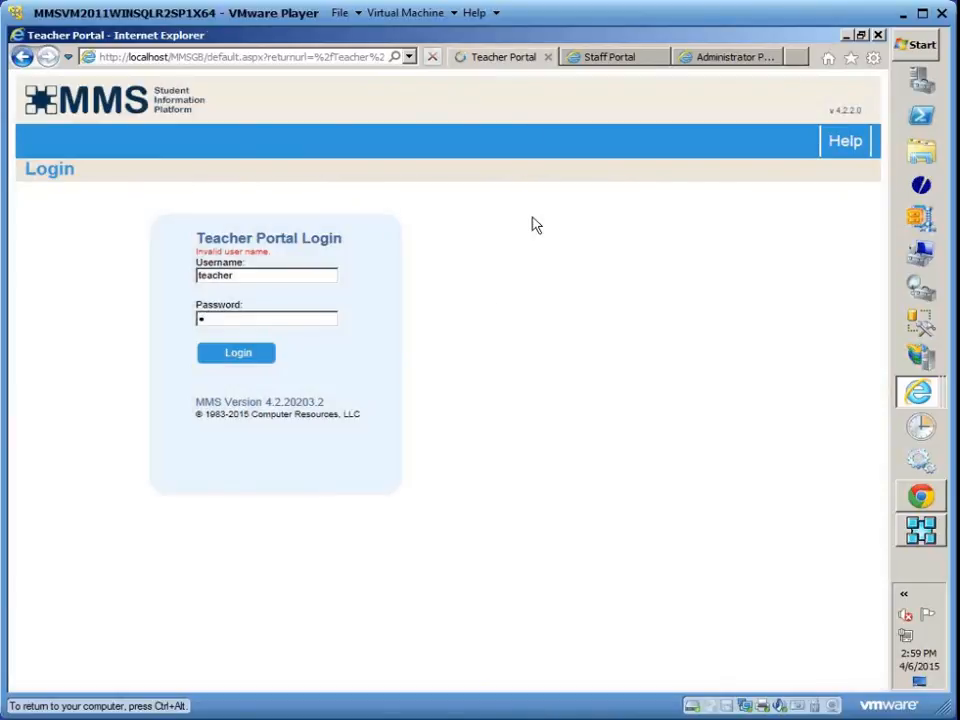
# - Generate the teachers' Daily Attendance Bulletin for 04/06/2015 Monday and examine its student list and totals
pyautogui.moveTo(191, 139)
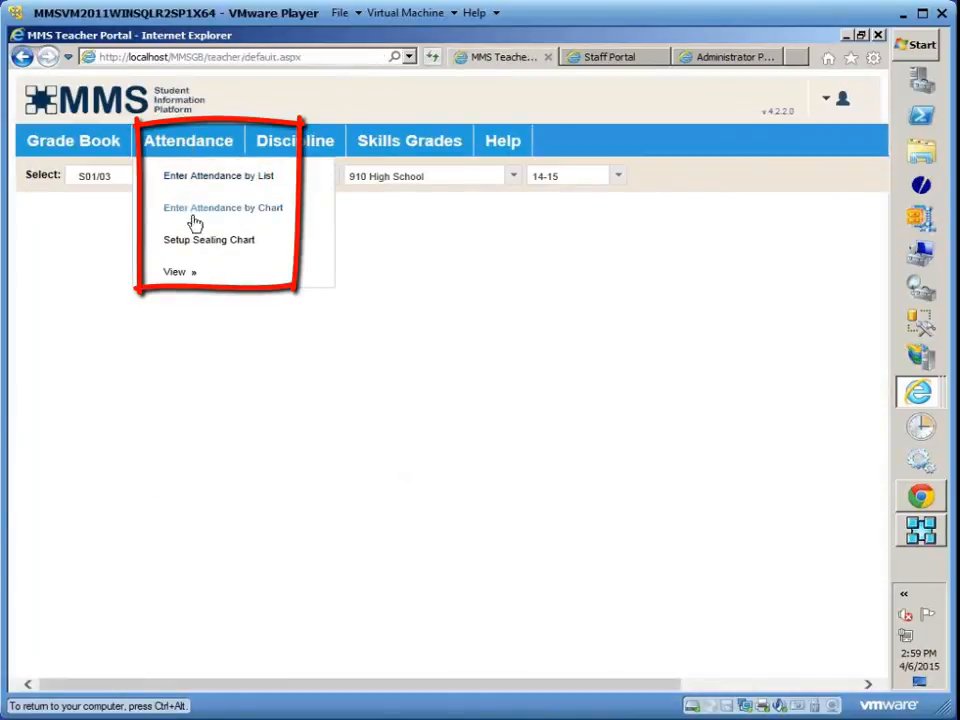
pyautogui.moveTo(183, 276)
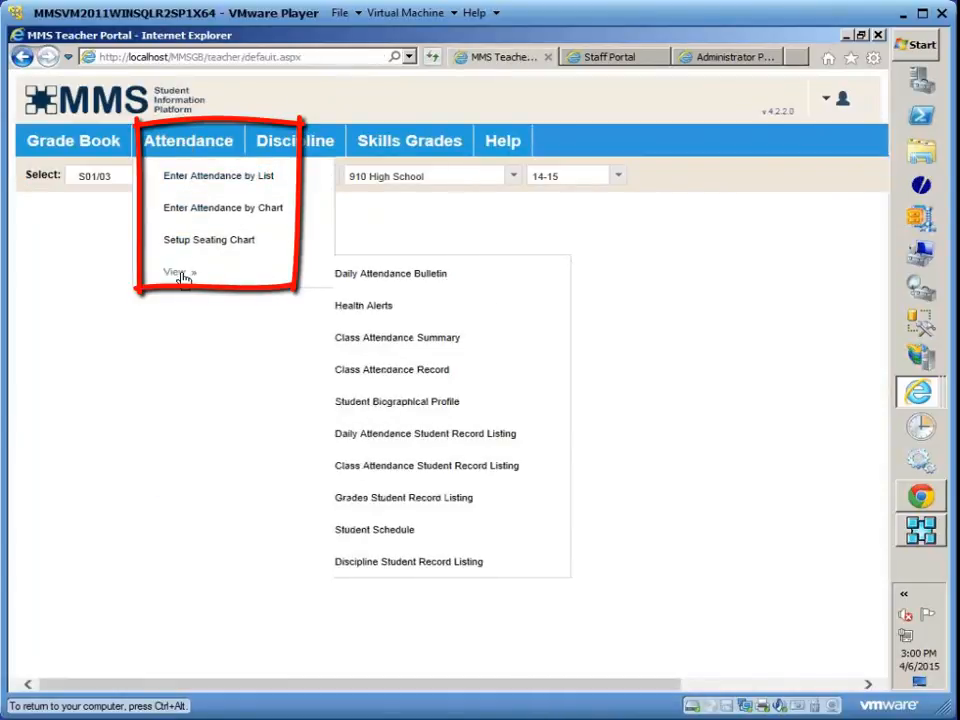
pyautogui.click(422, 279)
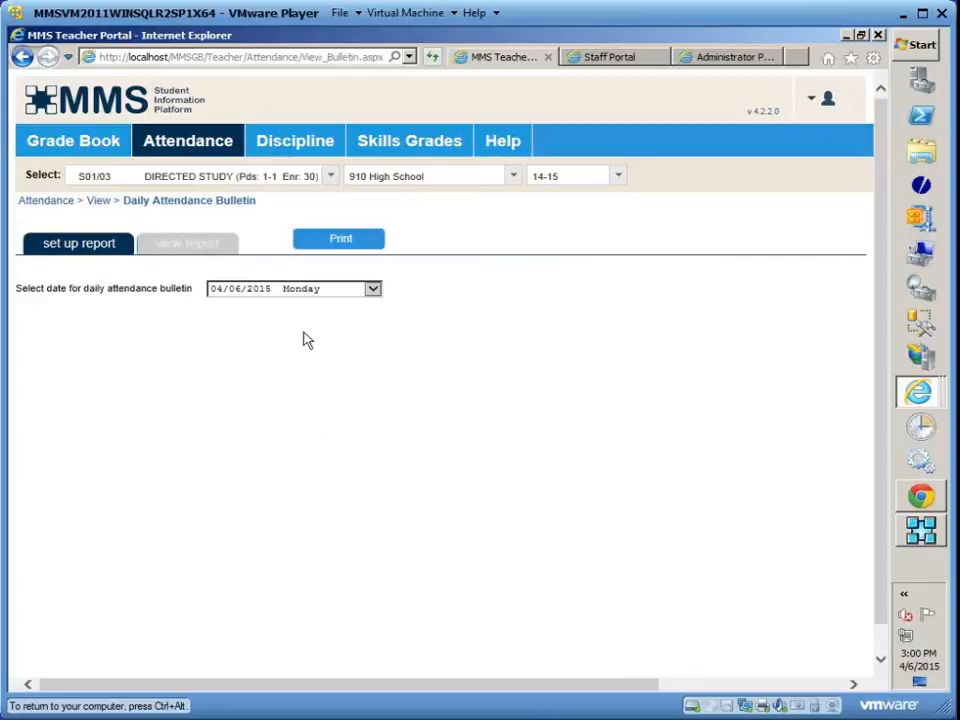
pyautogui.click(338, 241)
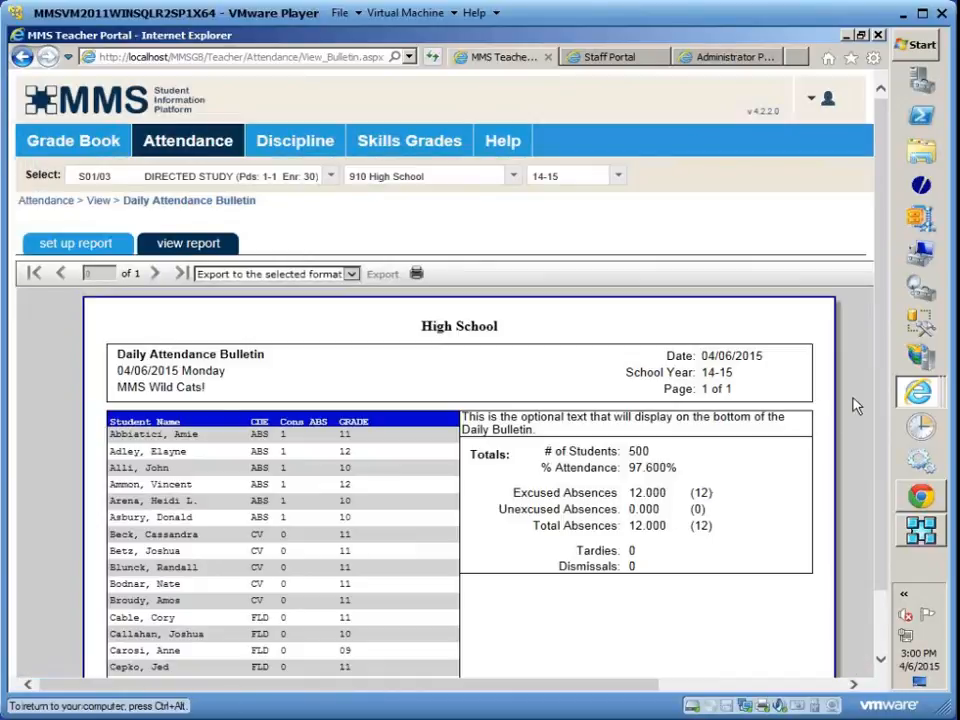
pyautogui.scroll(-3, 388, 386)
pyautogui.scroll(3, 388, 388)
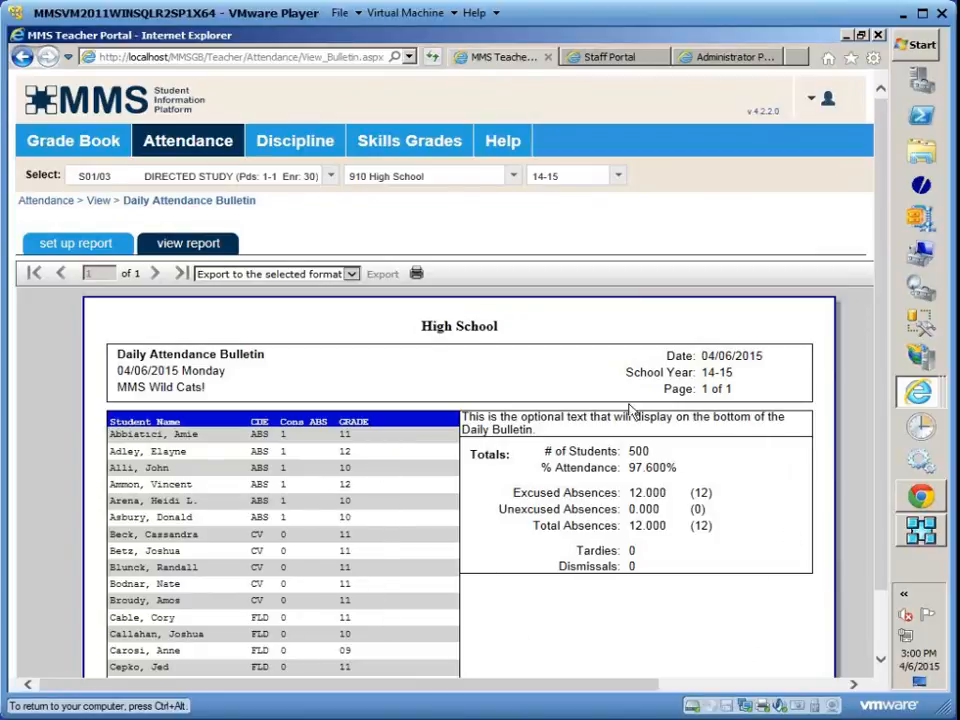
pyautogui.scroll(-6, 692, 620)
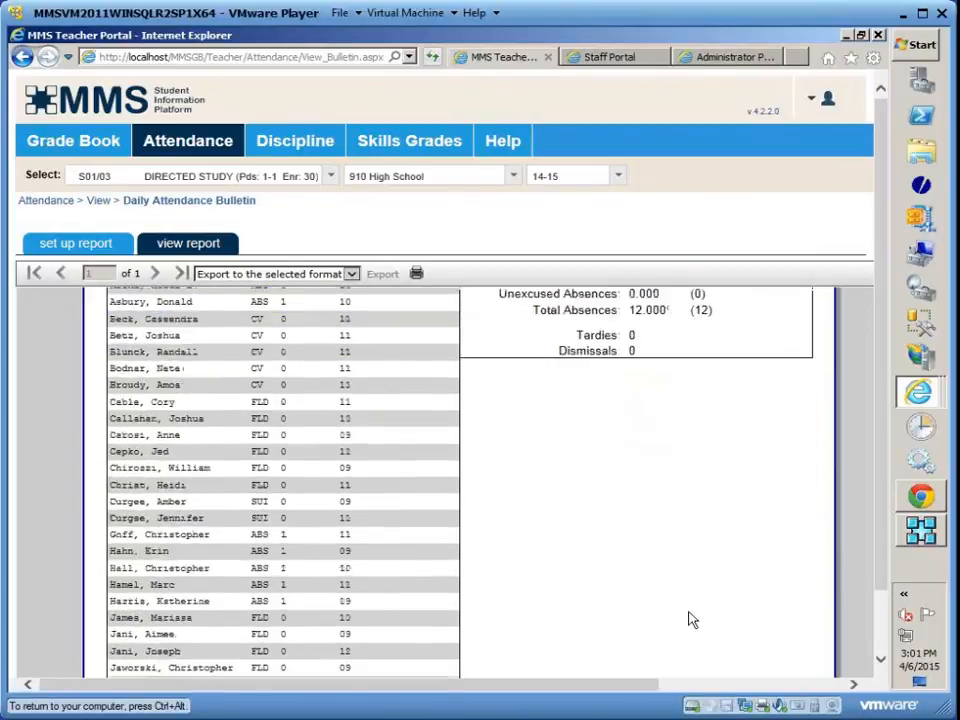
pyautogui.scroll(4, 692, 620)
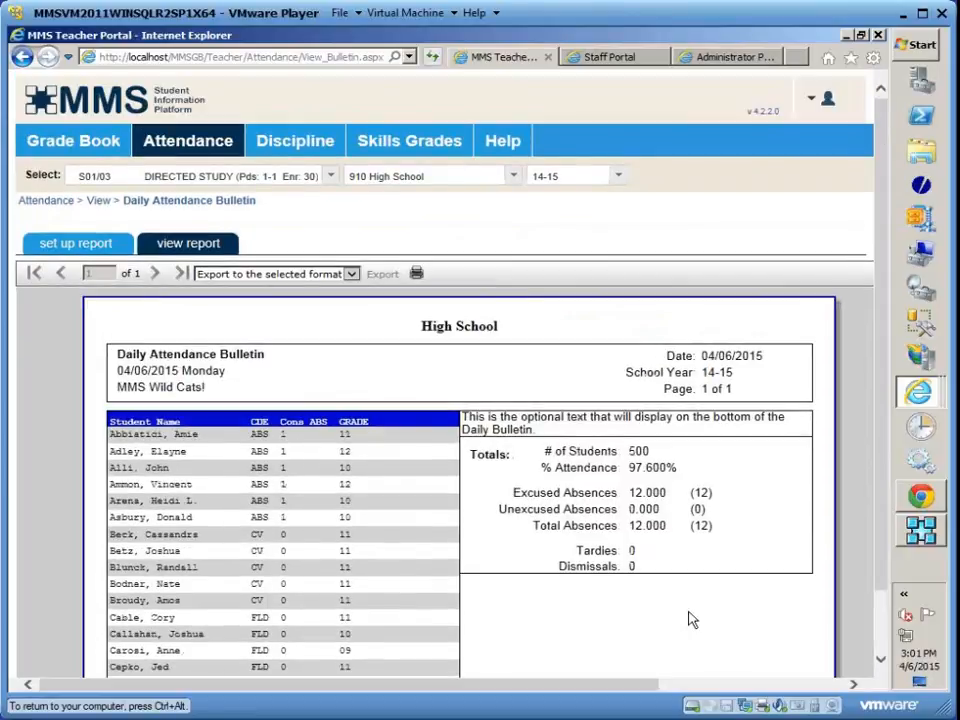